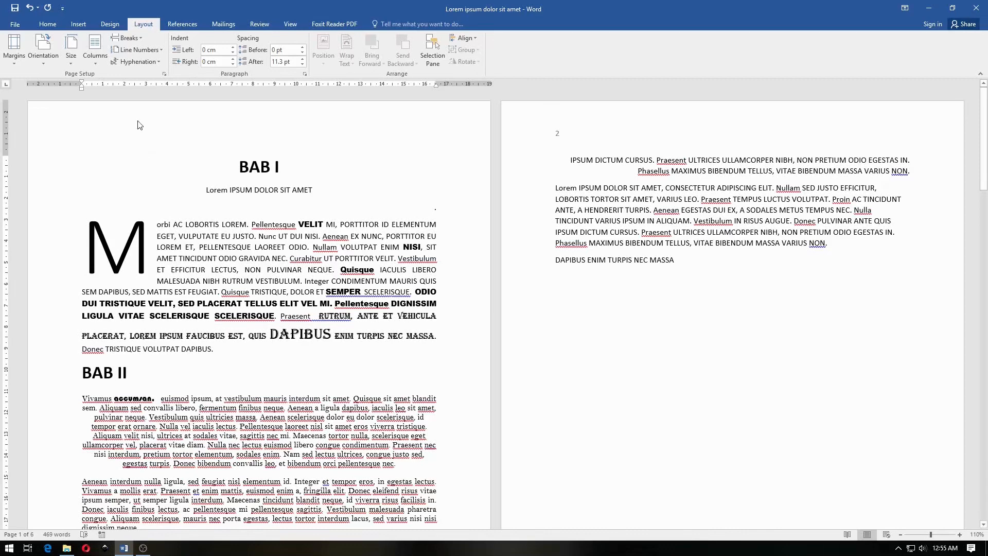
Step: Lay out the whole document in two equal columns and check the reflowed text
left_click(96, 58)
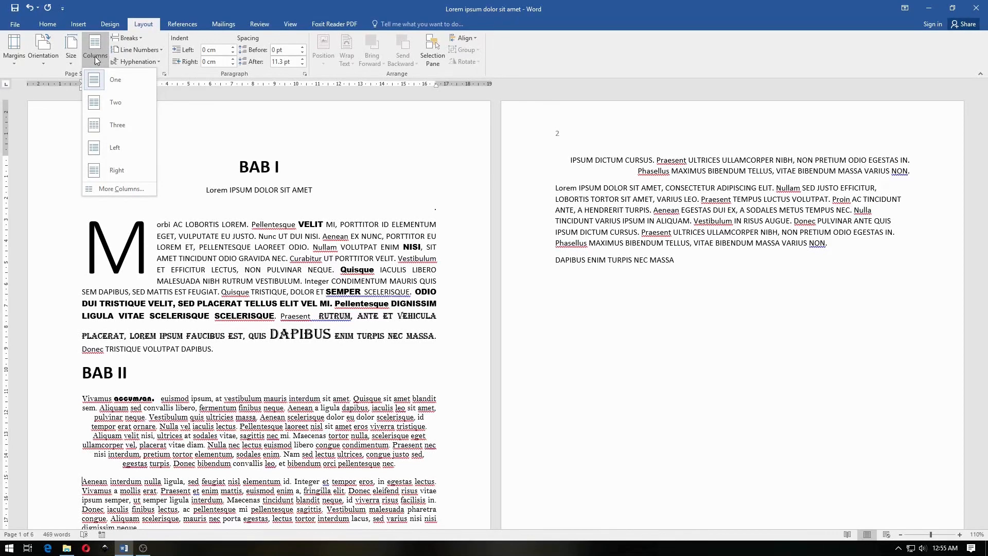
left_click(110, 103)
scroll(220, 275, "down", 3)
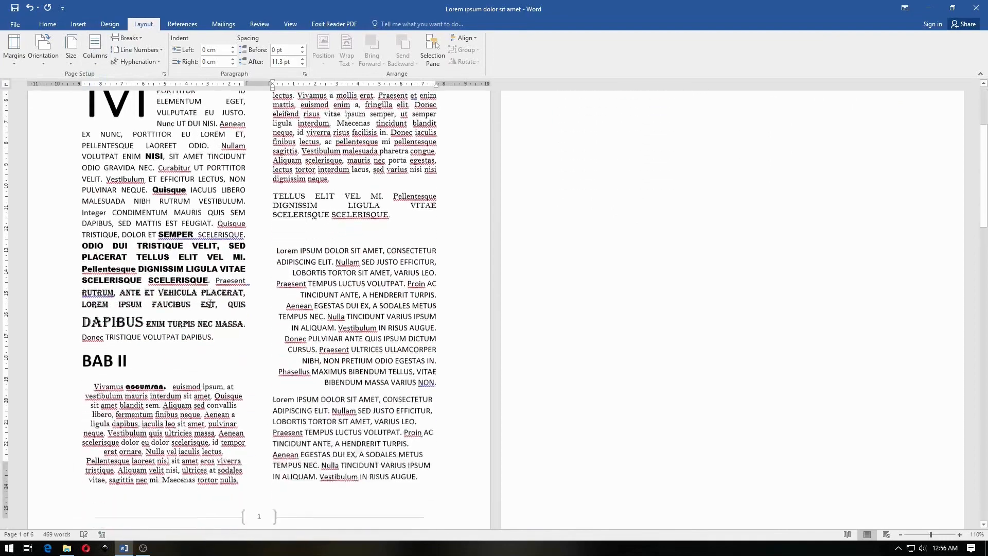
scroll(220, 276, "up", 3)
Step: Change the document layout to three equal columns and look over the reflowed pages
left_click(99, 57)
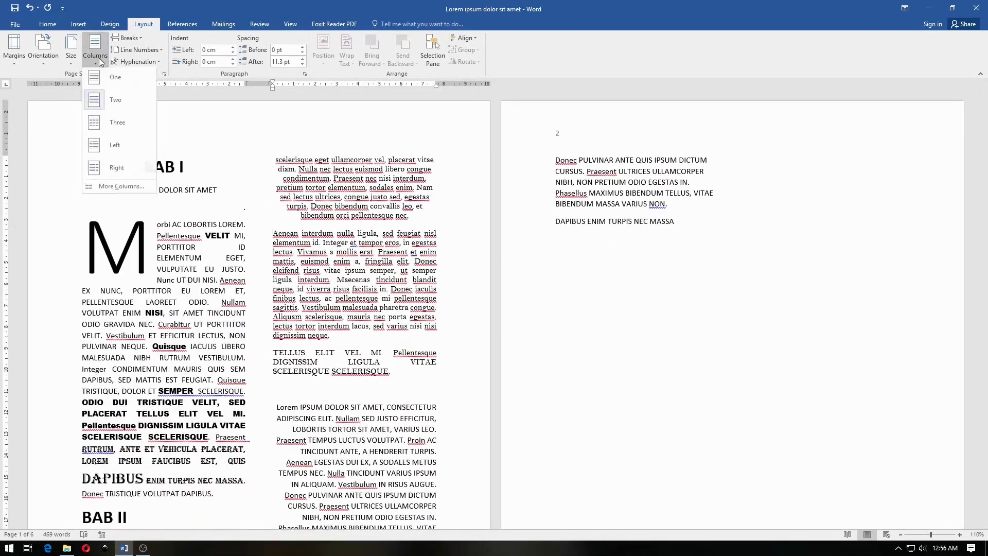
left_click(116, 126)
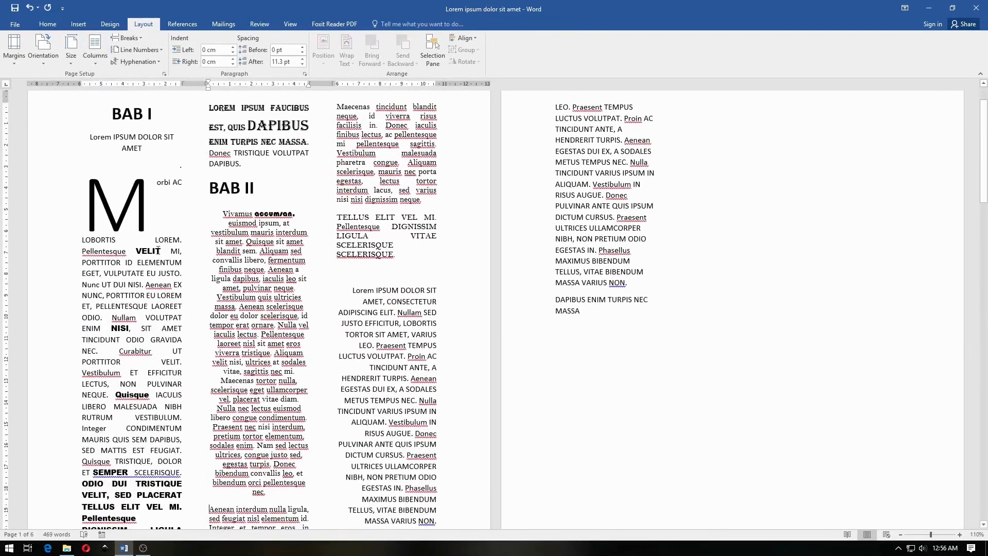
scroll(158, 249, "down", 3)
scroll(158, 249, "down", 3)
scroll(158, 248, "up", 6)
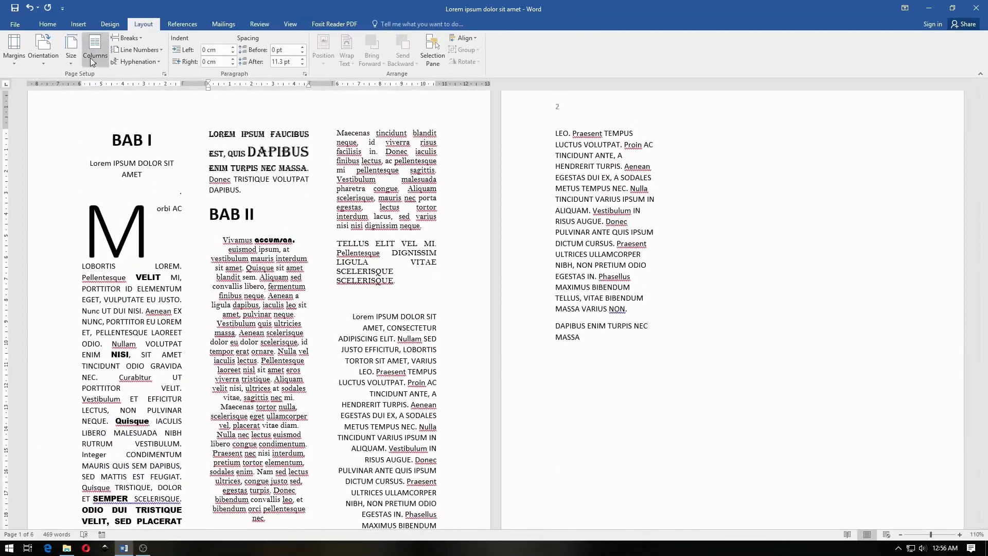
Step: Try the Left column preset on the document, and replace it with the Right preset
left_click(96, 58)
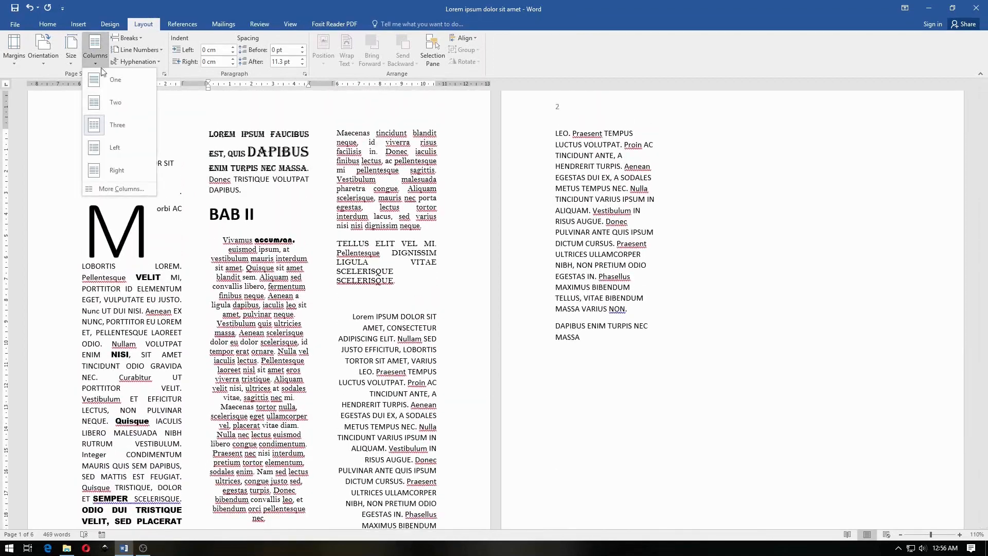
left_click(134, 157)
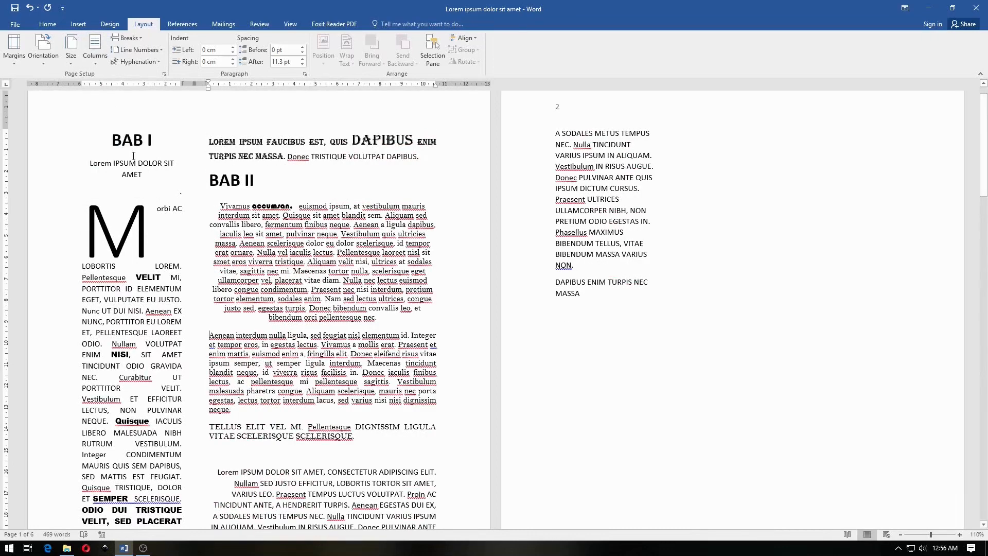
left_click(95, 49)
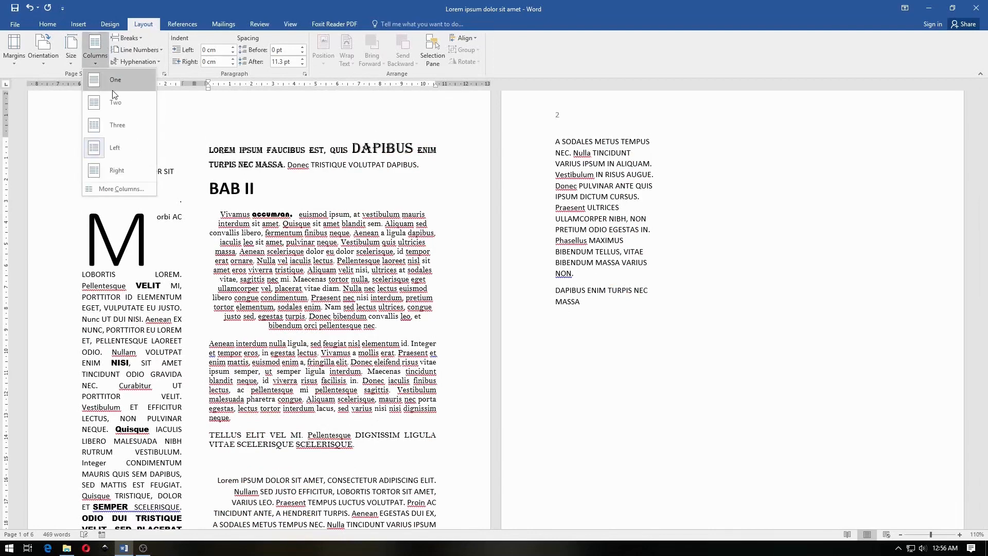
left_click(119, 171)
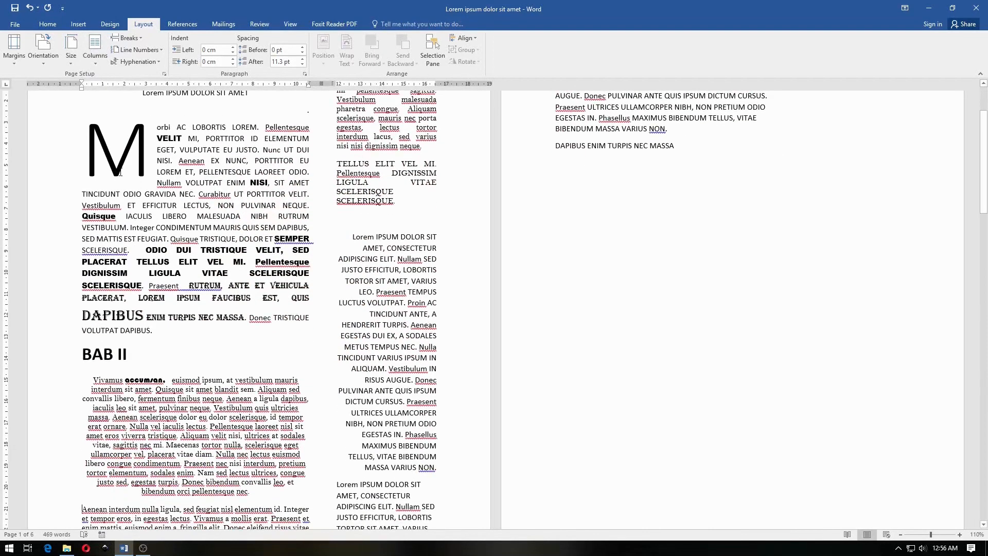
Step: Open the detailed column settings and set the number of columns to 3 for the Right layout
left_click(98, 61)
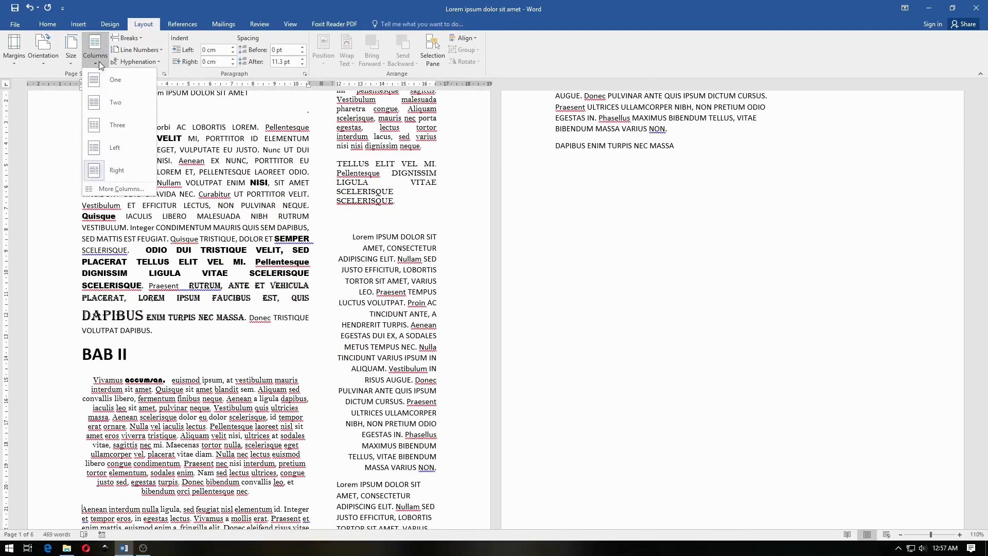
left_click(122, 190)
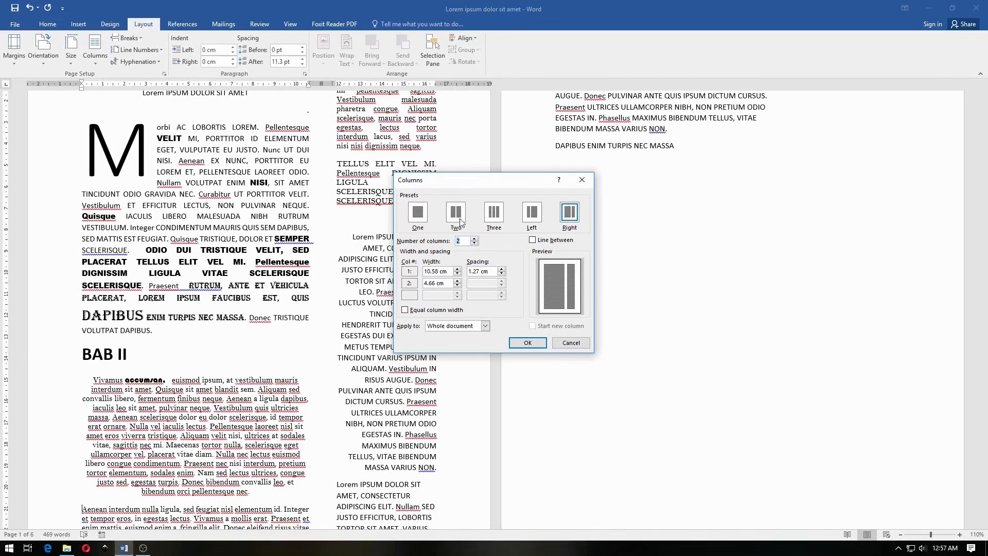
left_click(470, 240)
left_click(474, 237)
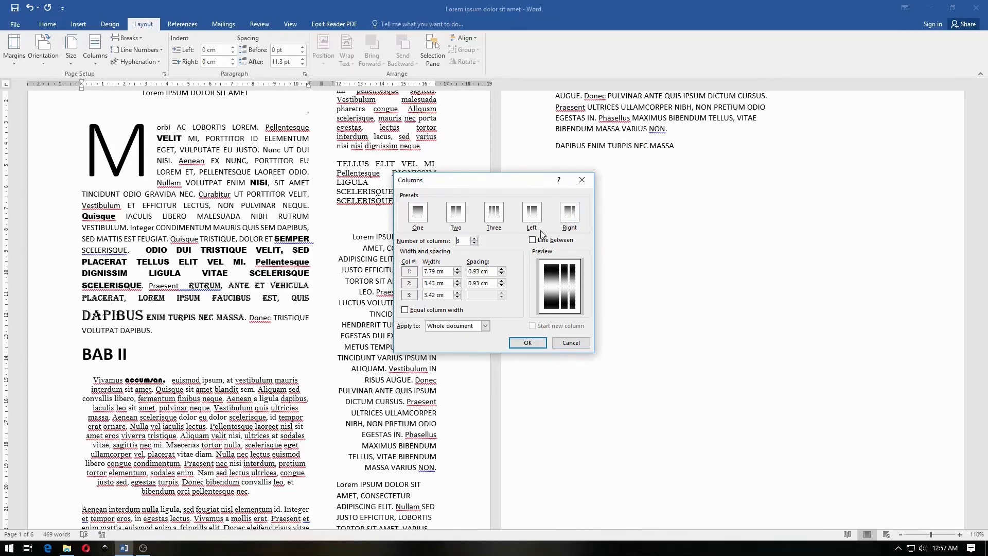
Step: Compare the Right, One and Left presets in the column settings, trying 3 columns with both the Left and Right layouts
left_click(574, 214)
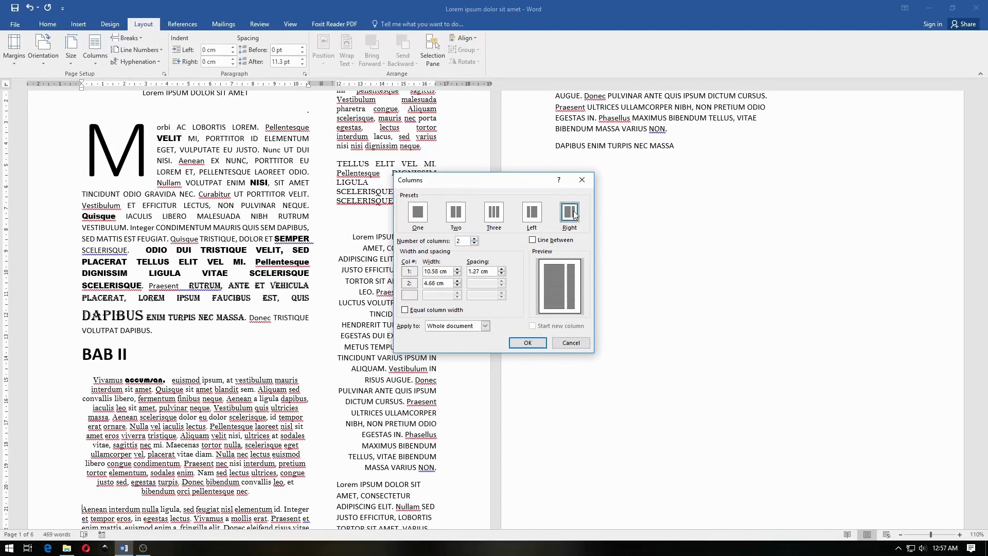
left_click(420, 215)
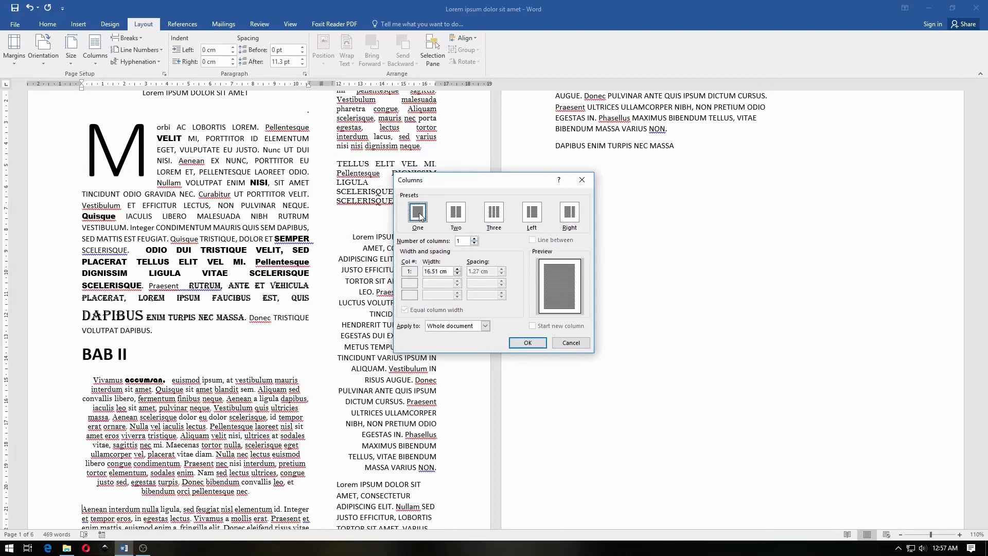
left_click(532, 215)
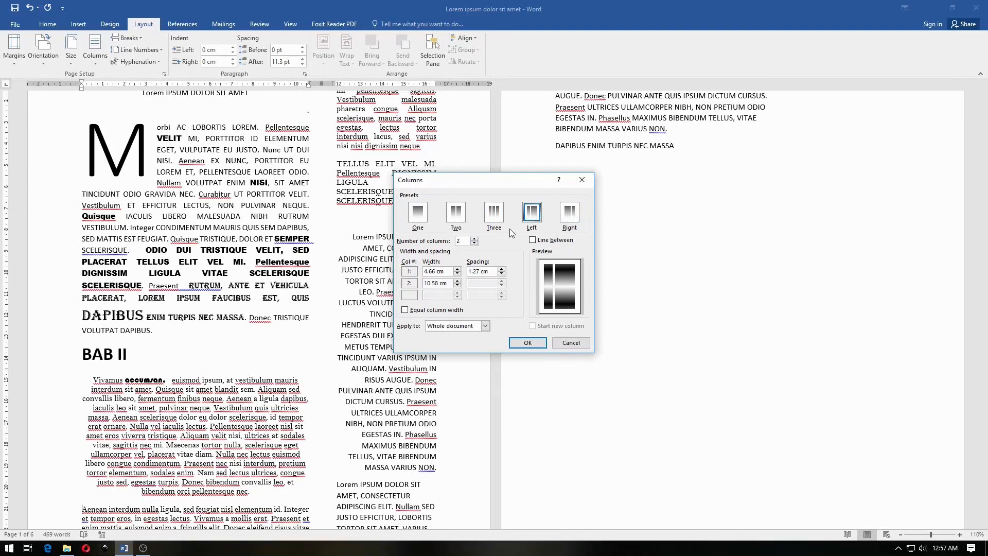
left_click(475, 239)
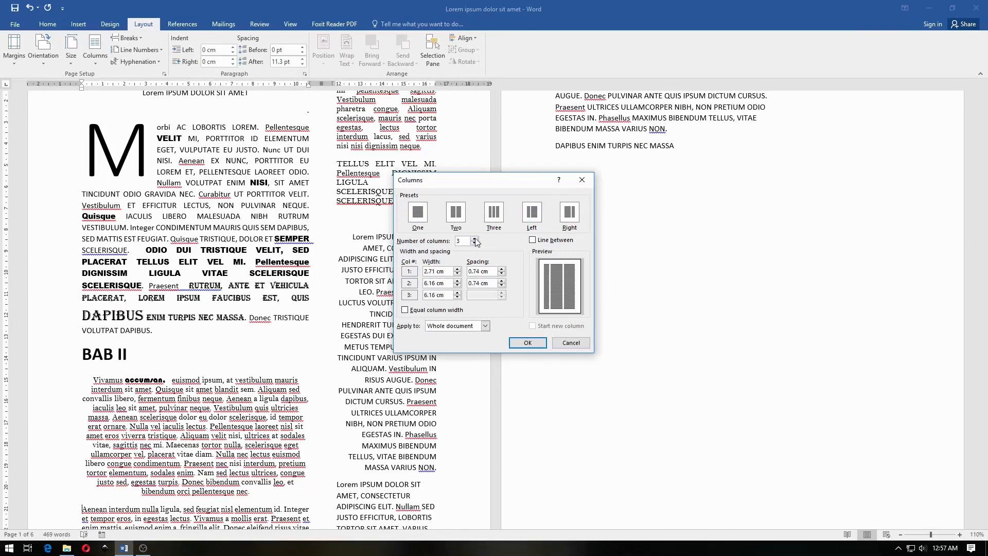
left_click(525, 228)
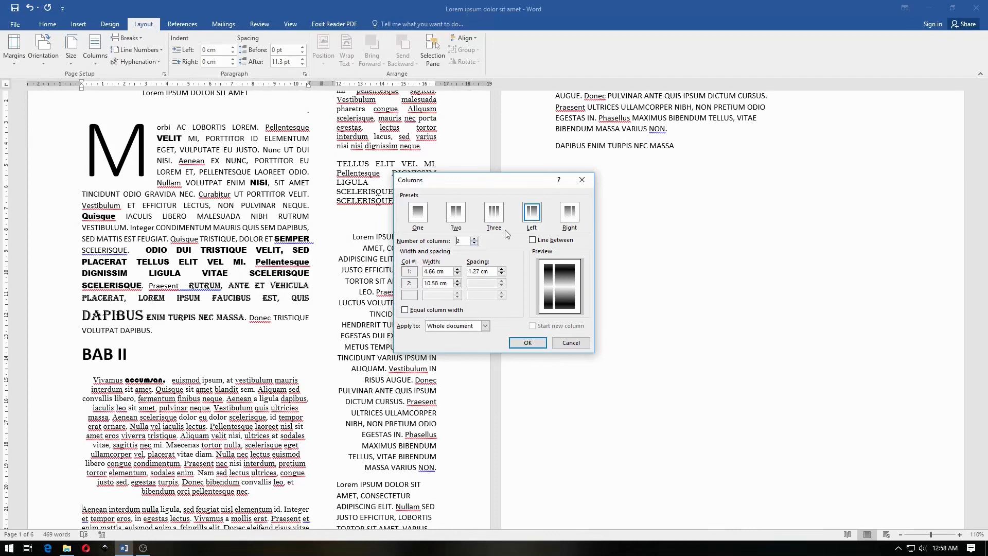
left_click(572, 219)
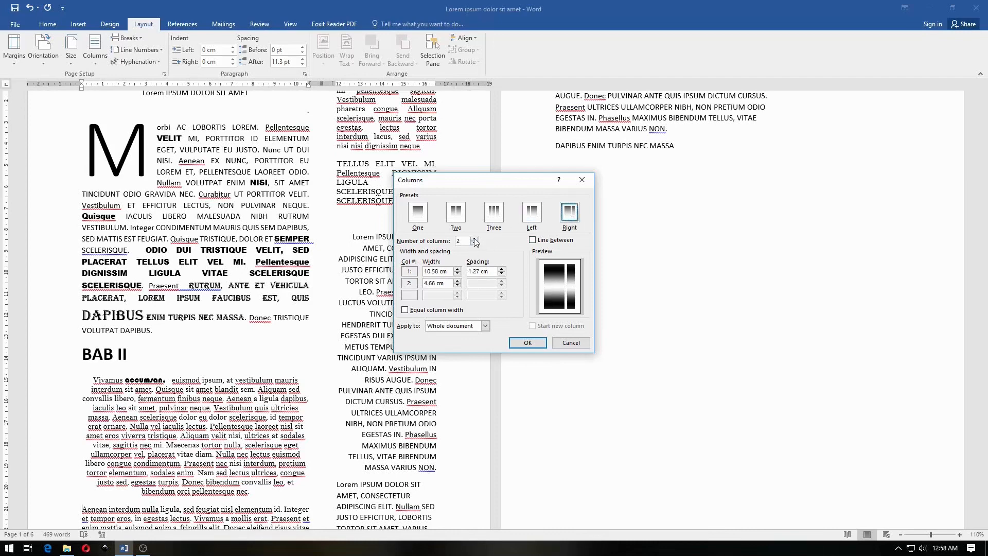
left_click(475, 238)
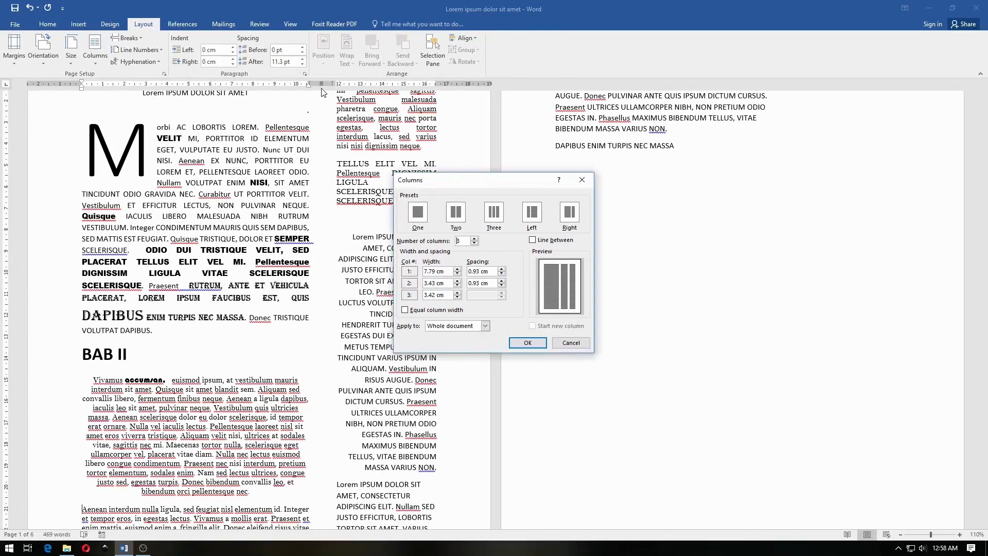
Step: Set the spacing after the first column to 2 cm and apply the three-column layout to the whole document
left_click(502, 270)
left_click(502, 270)
left_click(502, 270)
left_click(502, 269)
left_click(501, 270)
left_click(502, 270)
left_click(502, 270)
left_click(502, 270)
left_click(501, 269)
left_click(502, 270)
left_click(527, 344)
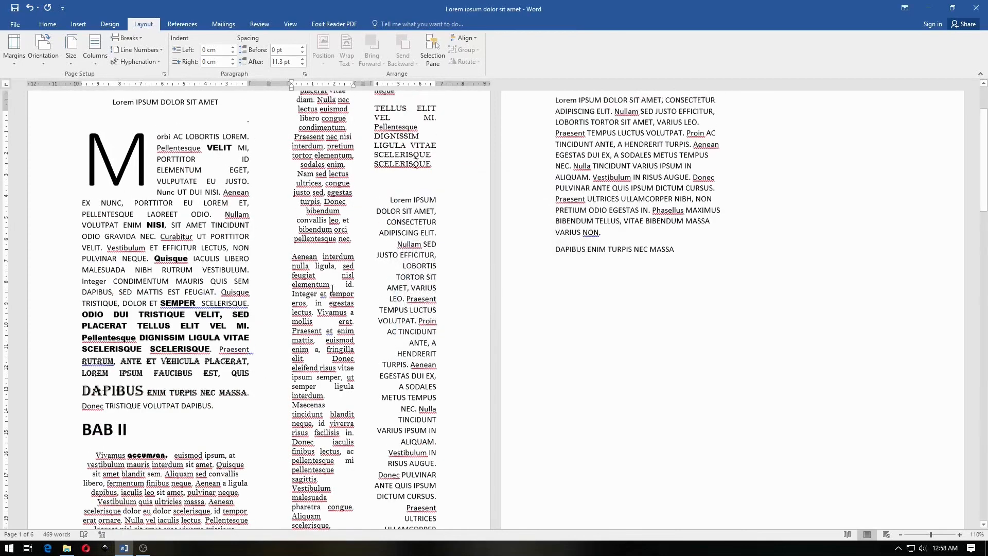
scroll(360, 280, "up", 3)
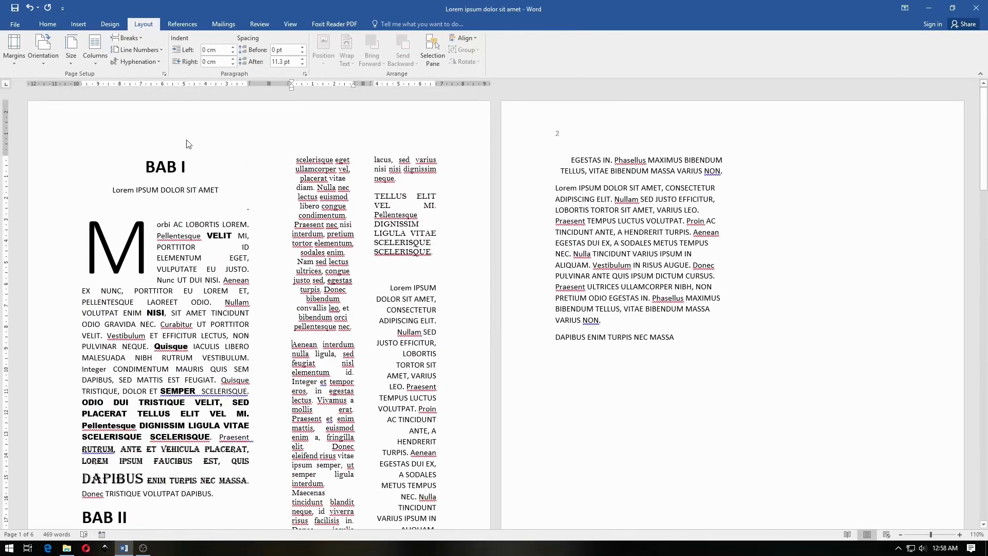
Step: Add a separating line between the document's columns and check it on the page
left_click(96, 50)
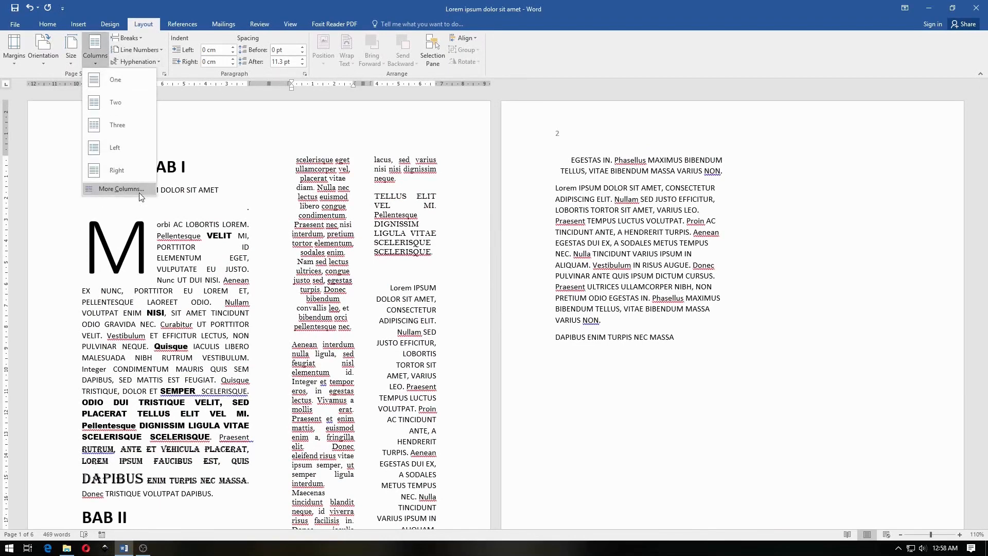
left_click(103, 189)
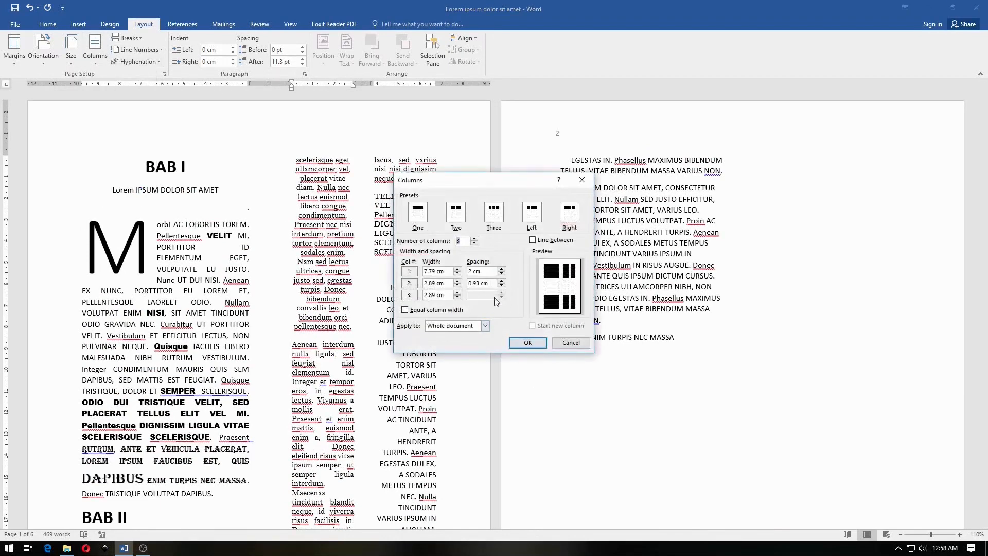
left_click(532, 239)
left_click(528, 343)
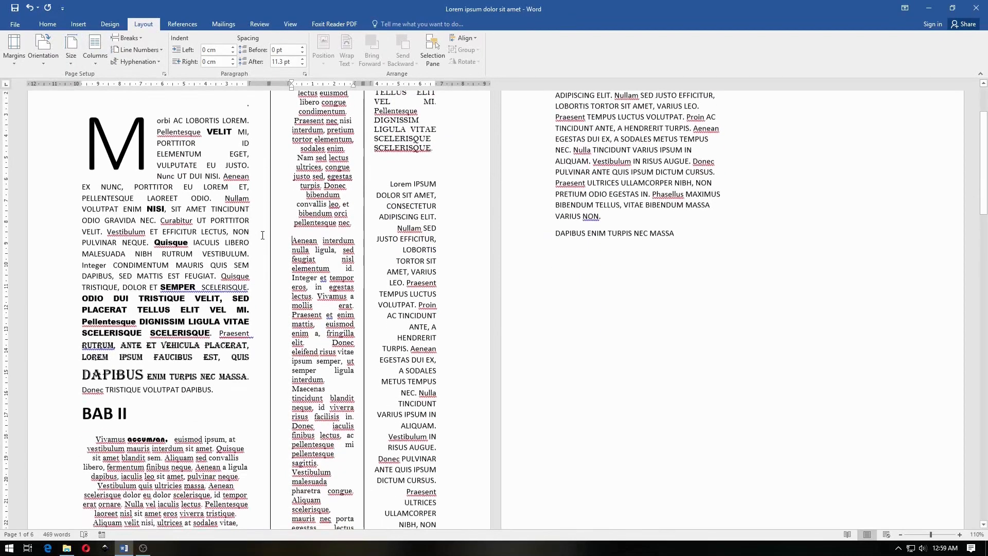
scroll(260, 242, "down", 7)
scroll(266, 230, "up", 3)
scroll(266, 230, "up", 5)
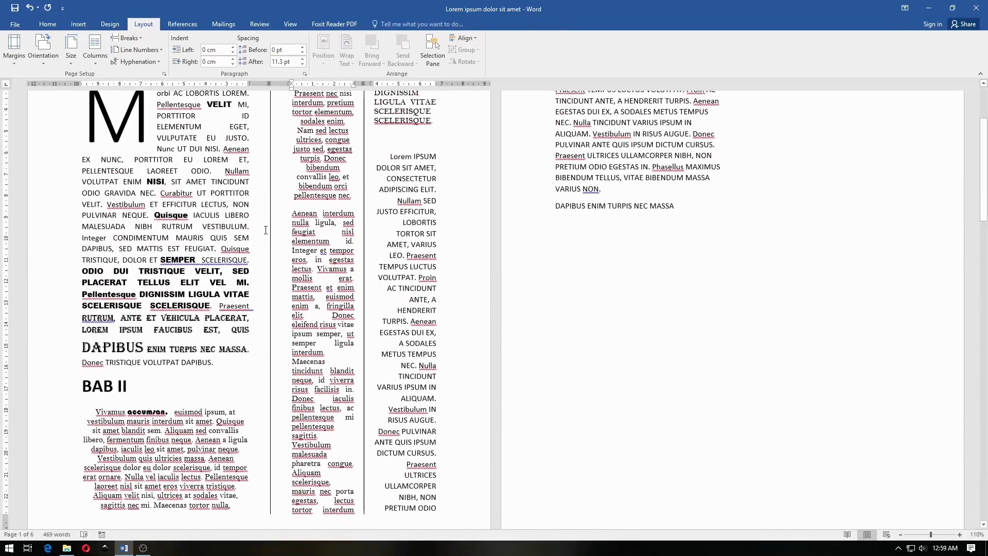
Step: Make all three columns equal in width and apply the change to the whole document
left_click(99, 56)
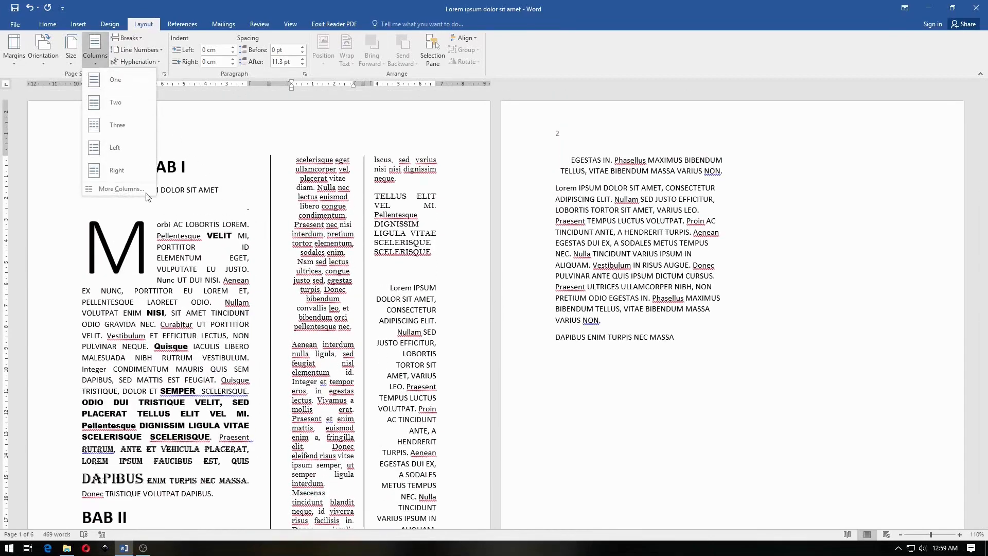
left_click(132, 193)
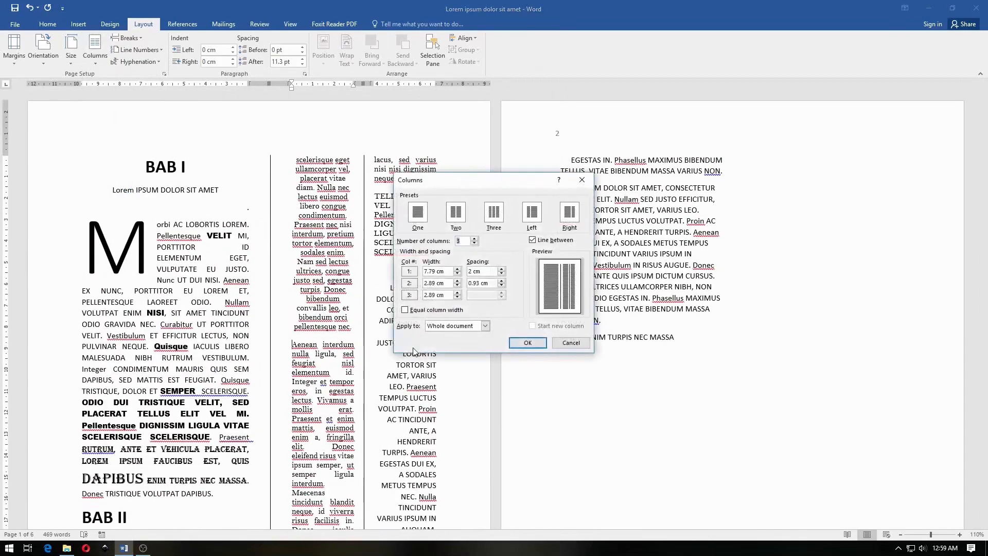
left_click(420, 312)
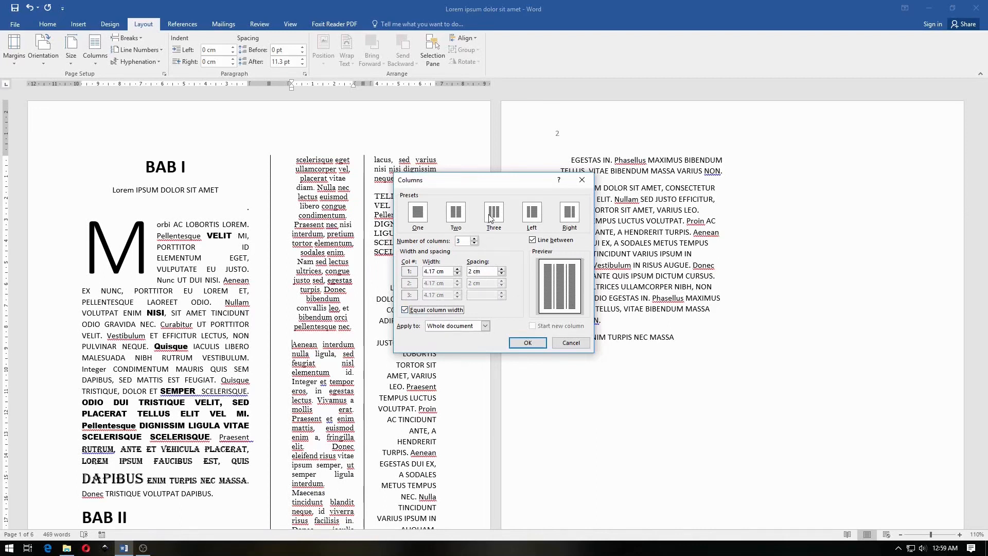
left_click(521, 343)
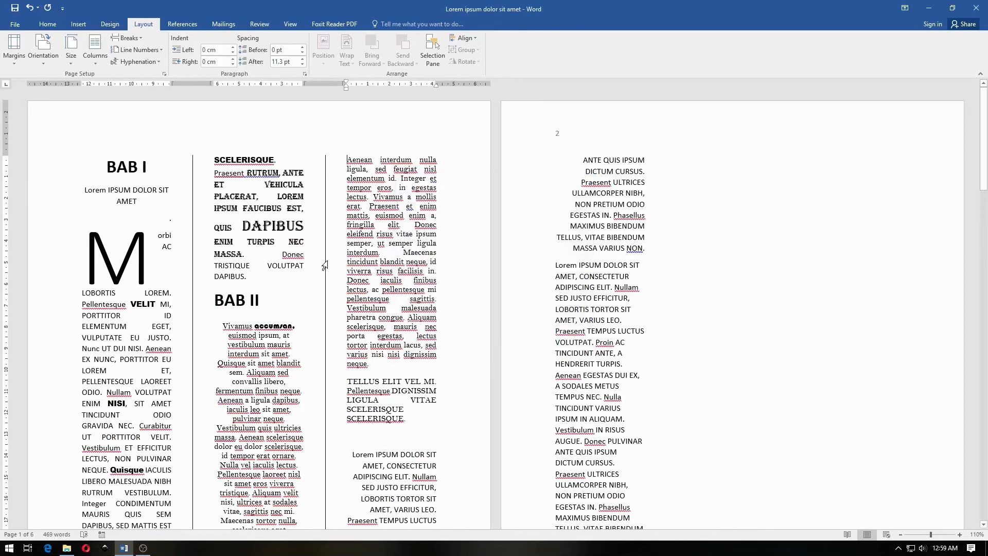
Step: Reopen the detailed column settings and review the choices for which part of the document they apply to, keeping Whole document
left_click(94, 51)
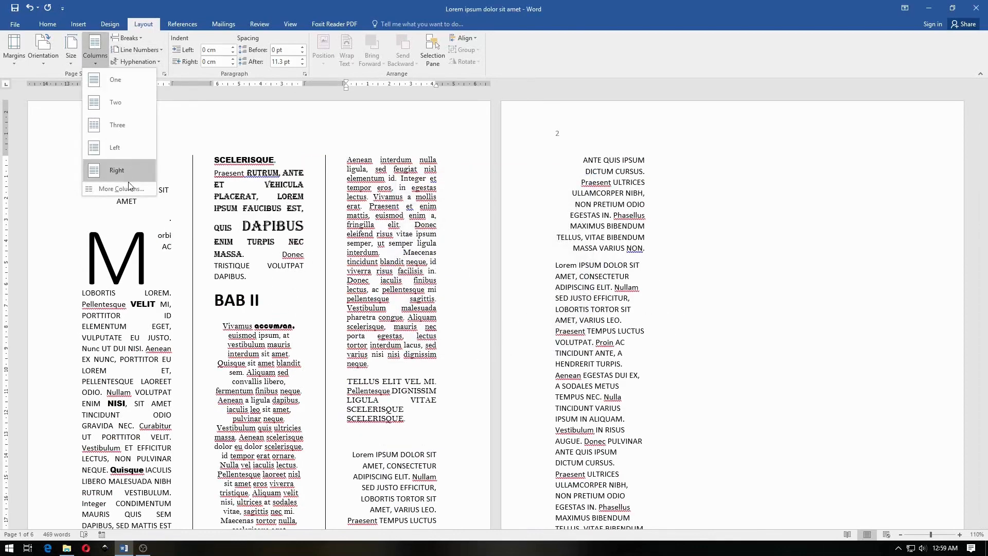
left_click(128, 188)
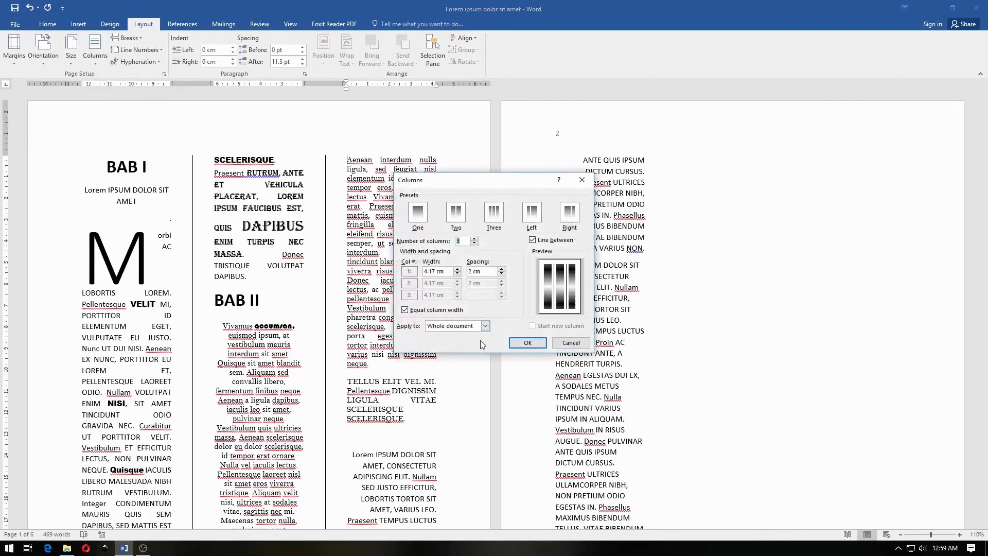
left_click(482, 326)
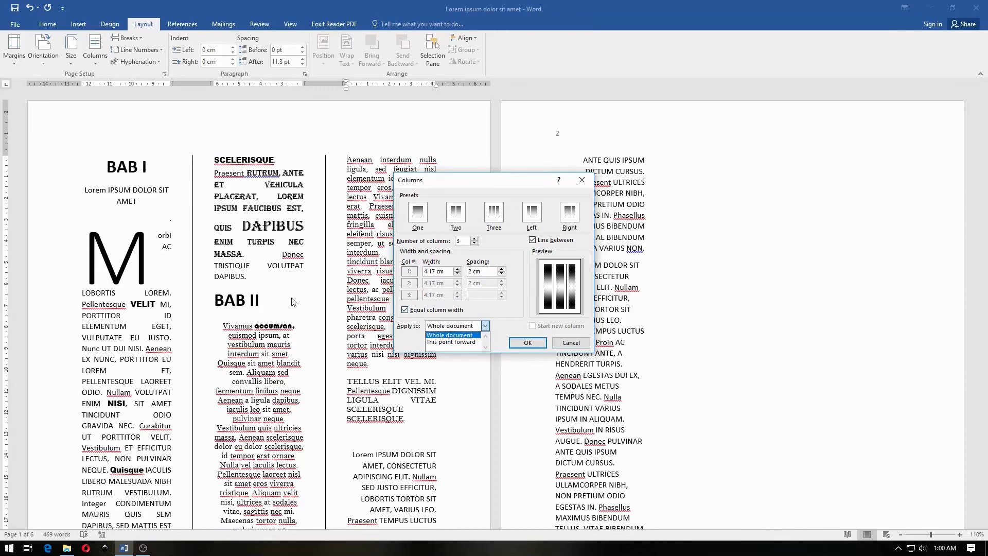
left_click(529, 308)
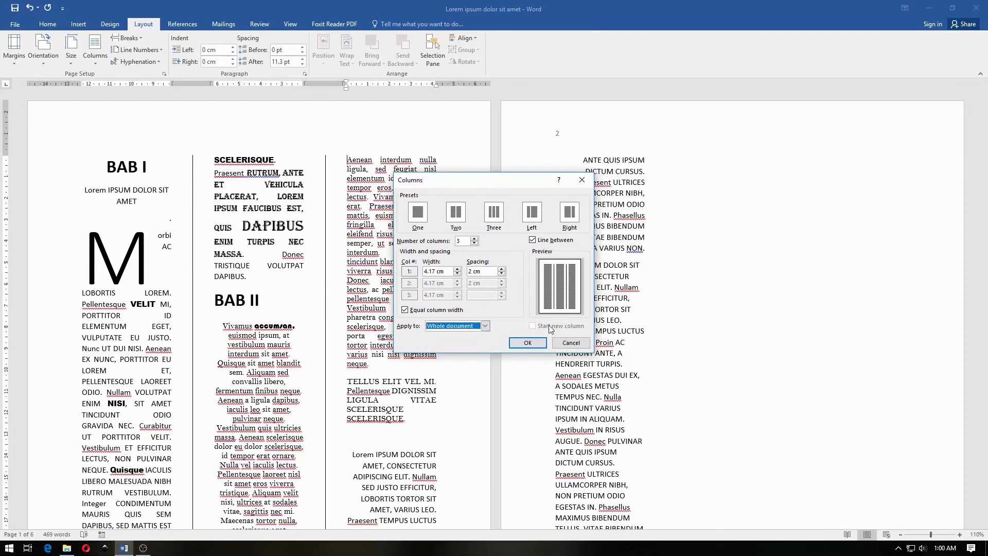
left_click(425, 219)
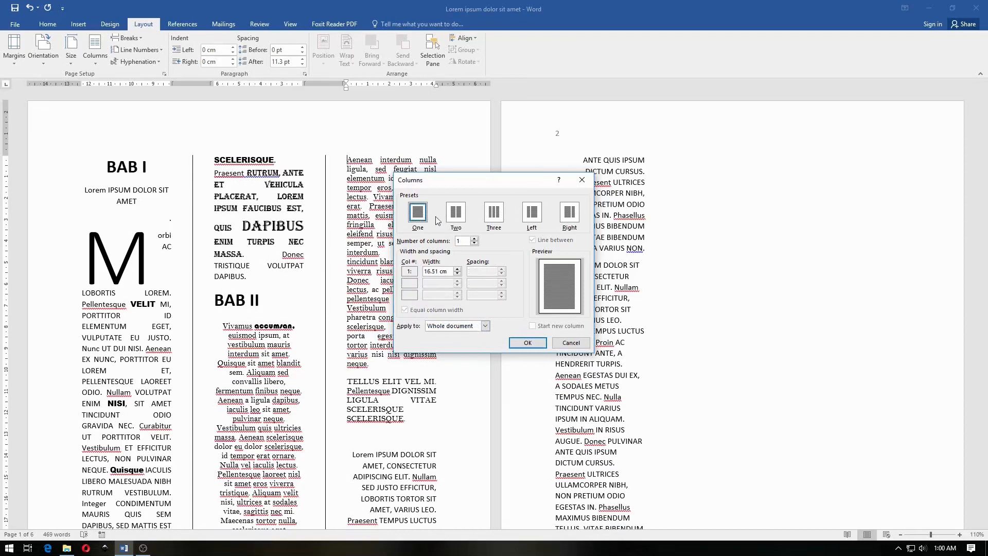
left_click(535, 219)
left_click(569, 213)
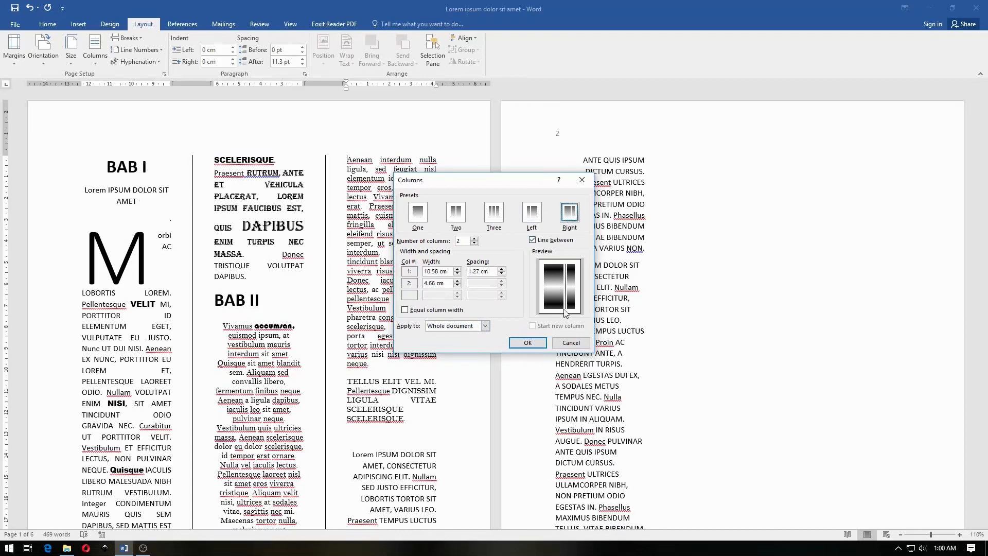
left_click(464, 326)
left_click(453, 343)
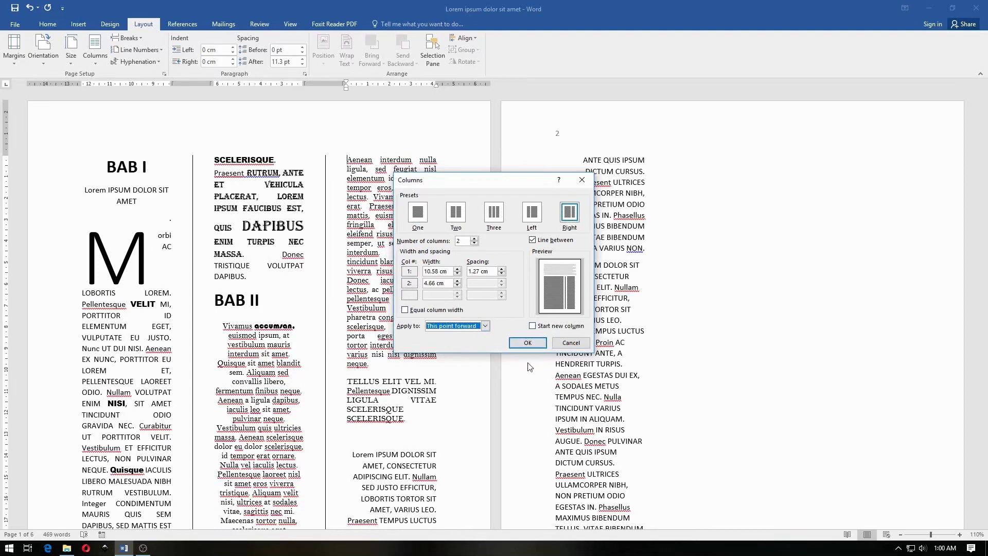
left_click(419, 215)
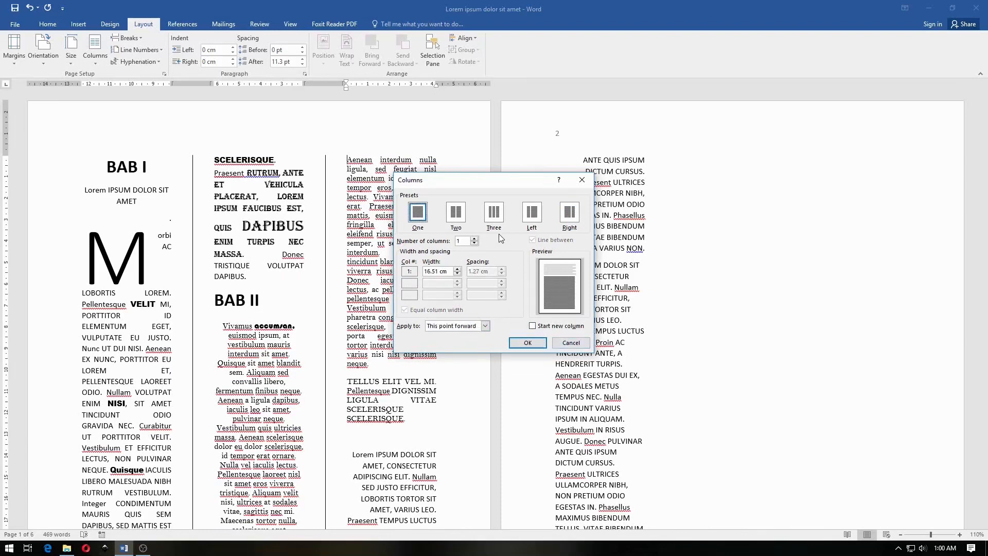
left_click(571, 342)
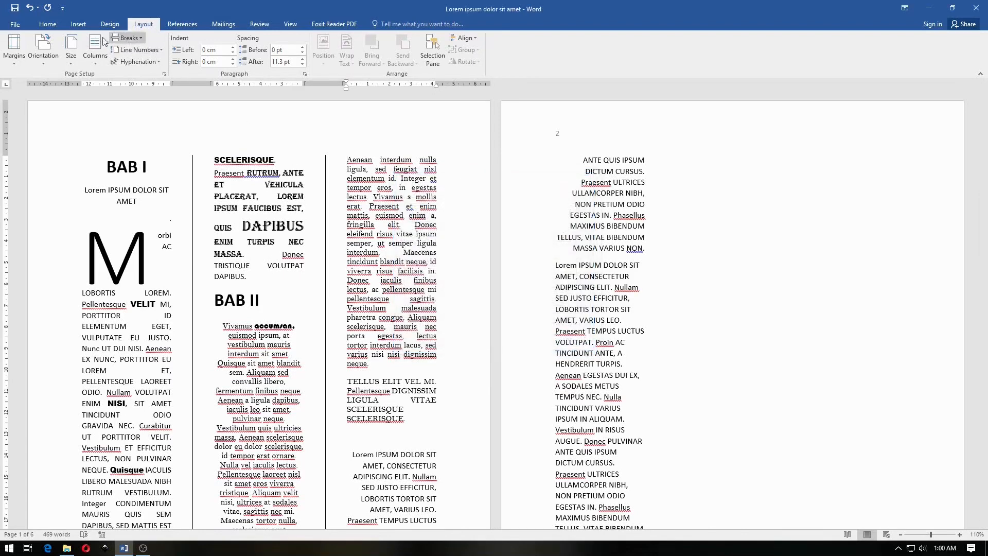
Step: Apply the Left column preset with a line between from the "Aenean interdum nulla" paragraph onward, using This point forward
left_click(95, 49)
left_click(94, 49)
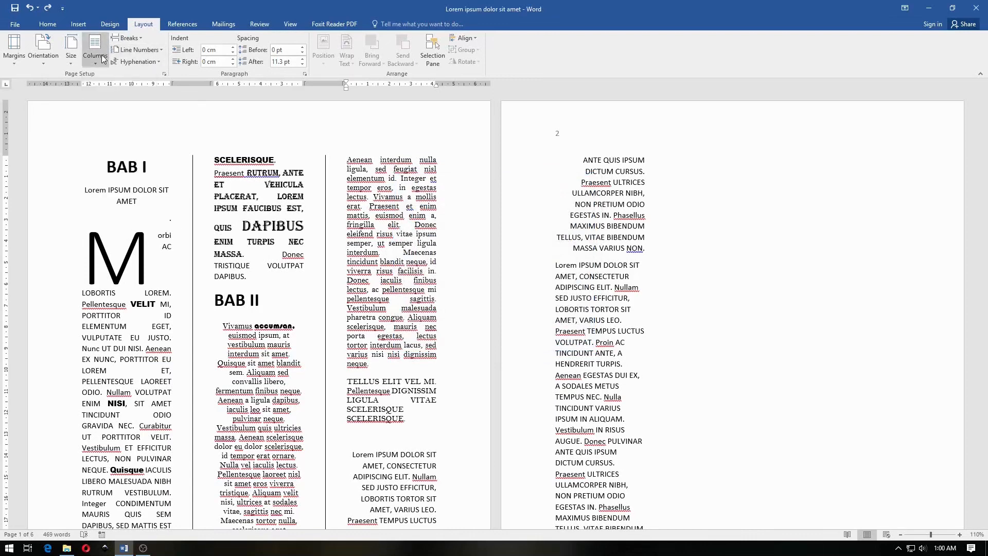
left_click(94, 51)
left_click(121, 189)
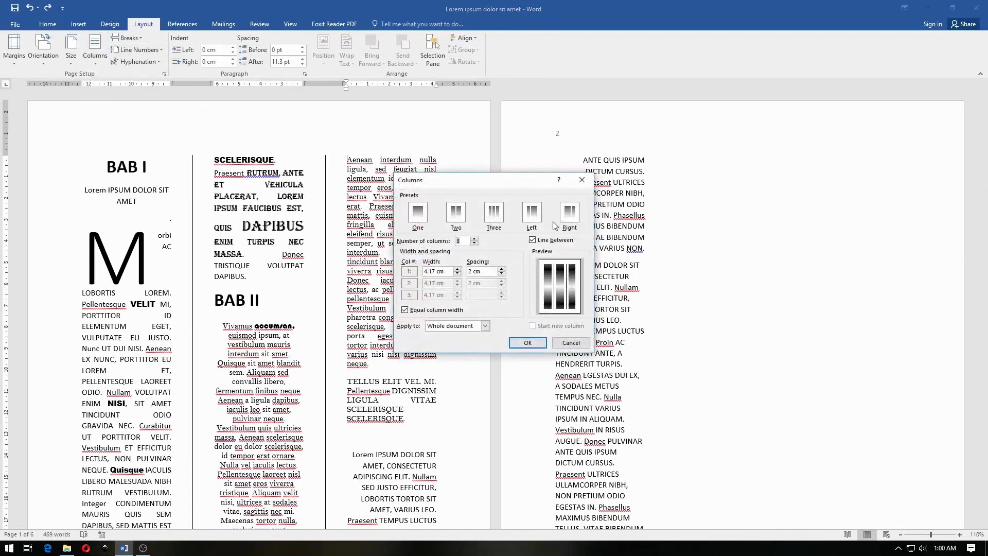
left_click(531, 212)
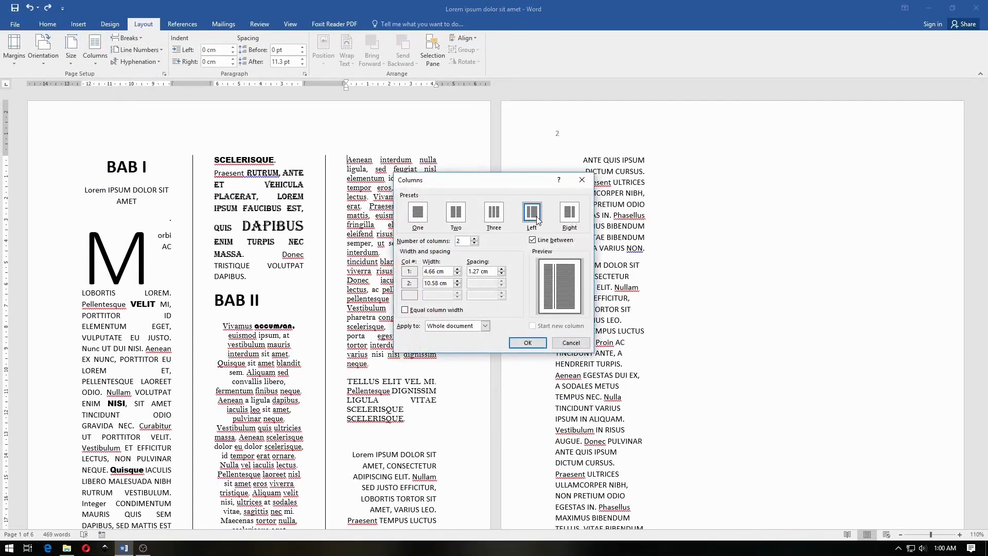
left_click(447, 326)
left_click(451, 342)
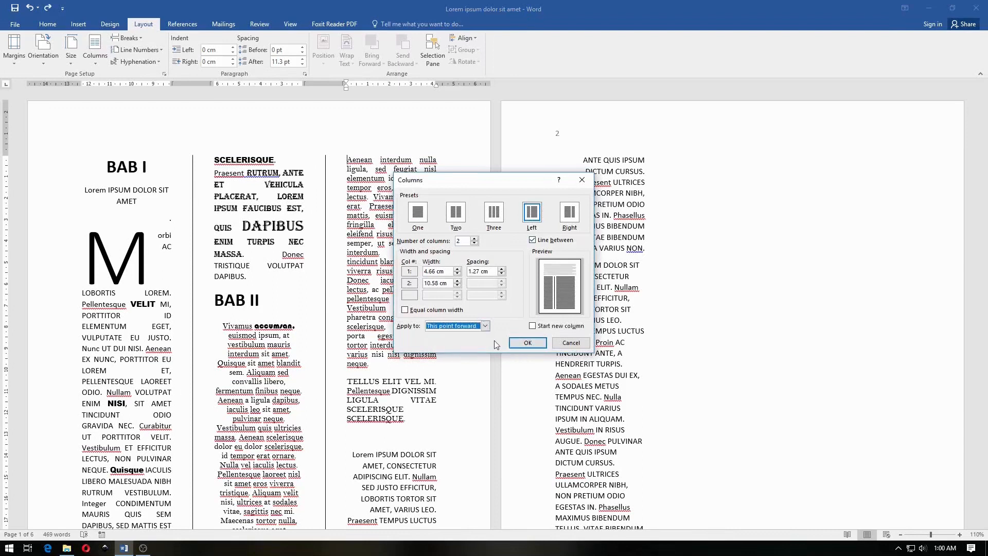
left_click(528, 342)
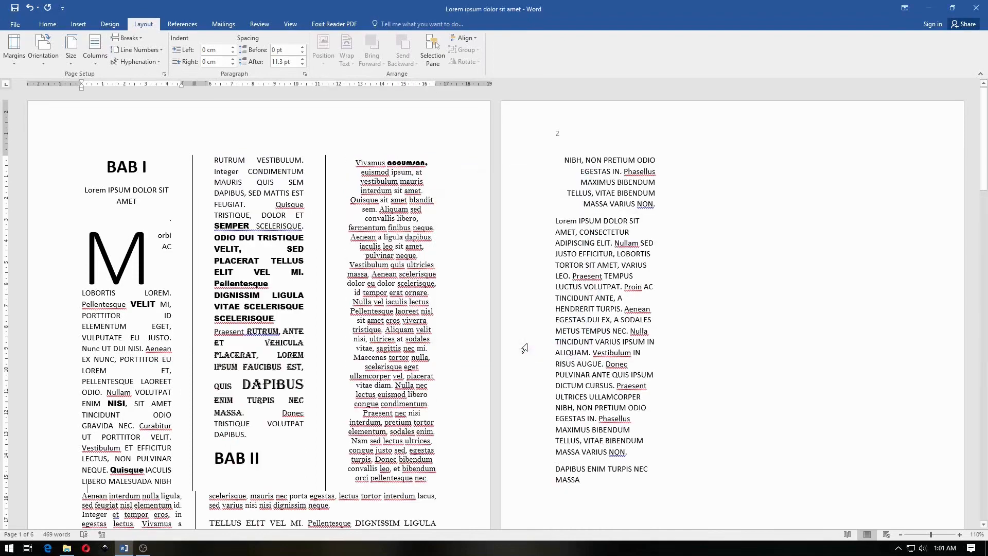
Step: Compare the column layouts before and after the insertion point on page 1, and undo the Left column layout
scroll(523, 347, "down", 3)
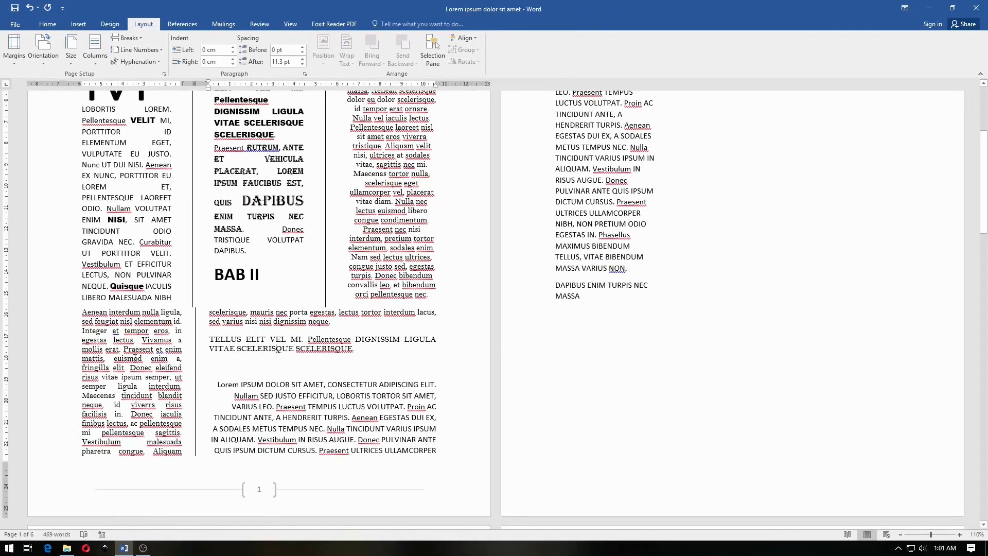
left_click(135, 358)
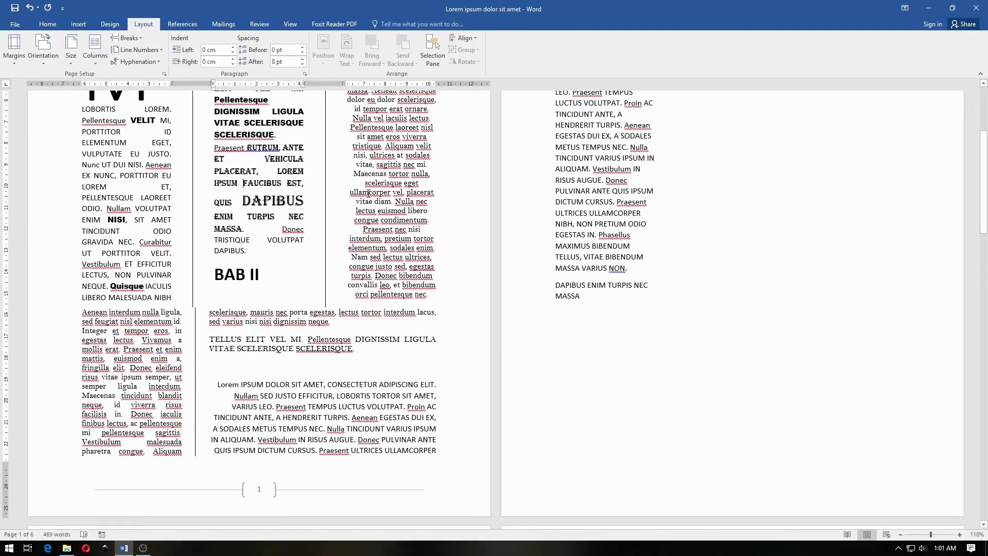
left_click(215, 384)
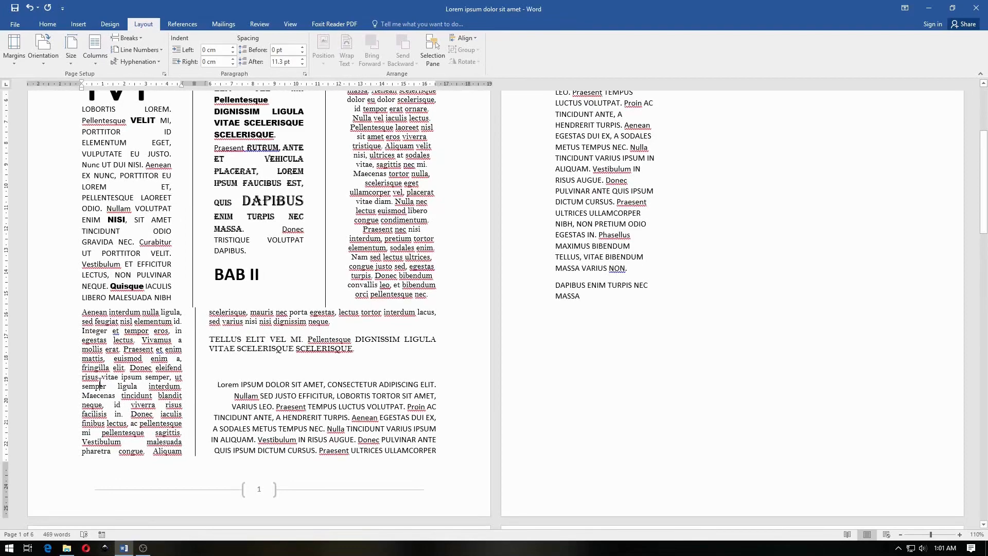
key("ctrl+z")
scroll(359, 327, "up", 3)
scroll(359, 328, "up", 1)
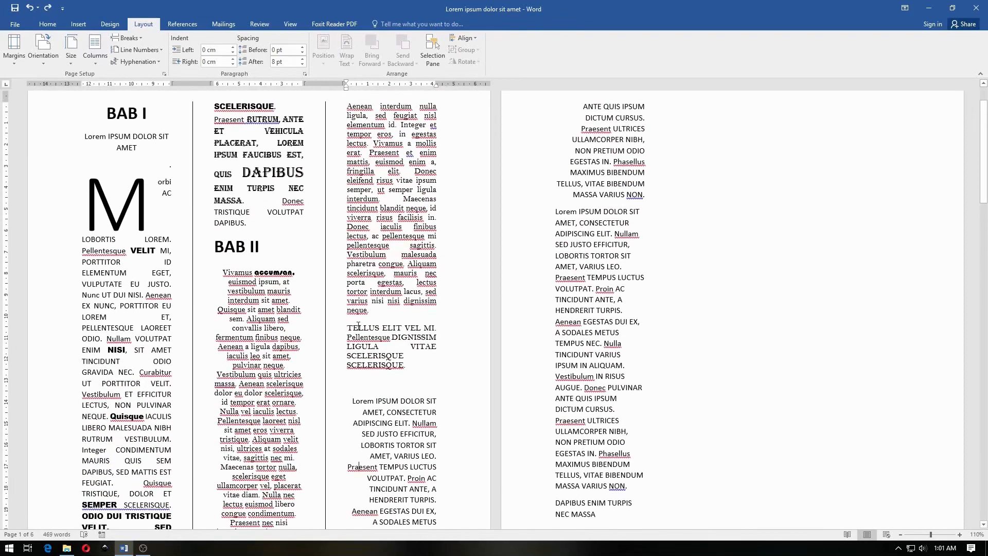
Step: Apply the Right column preset from the BAB II heading with This point forward and Start new column enabled
left_click(221, 249)
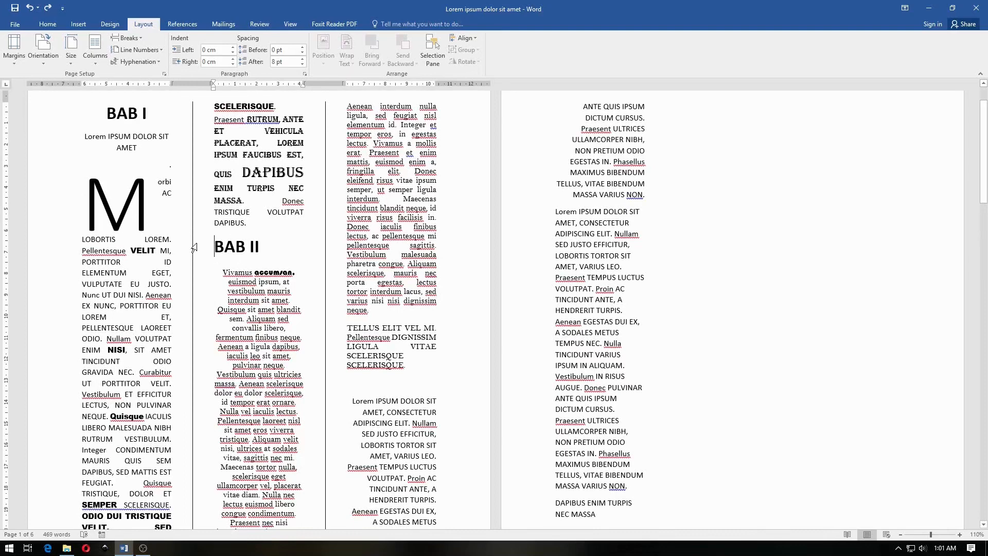
left_click(95, 52)
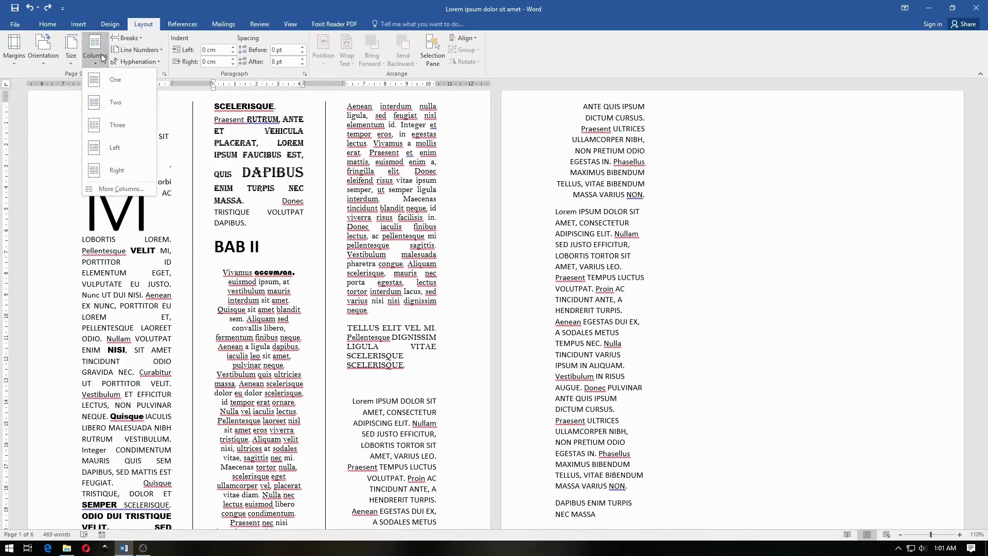
left_click(111, 192)
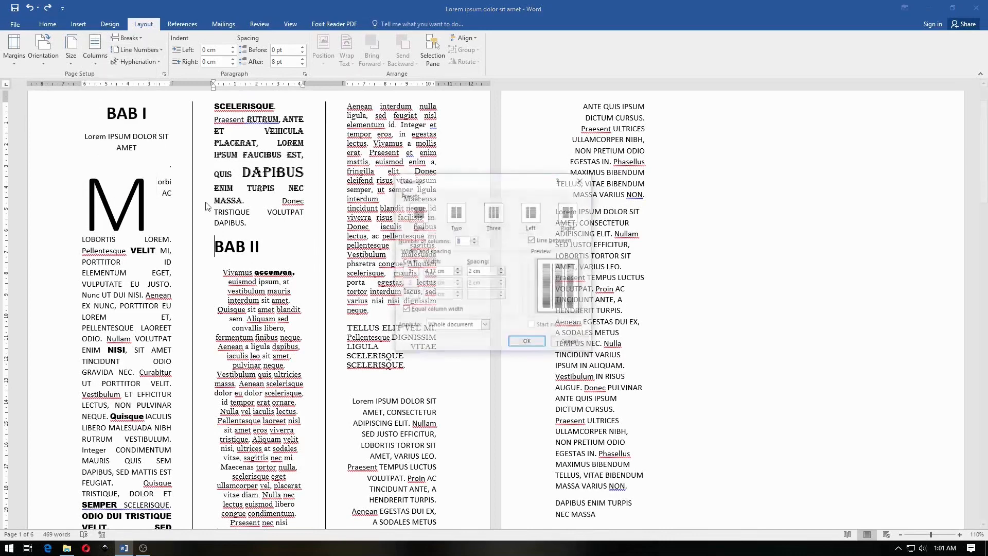
left_click(570, 212)
left_click(462, 327)
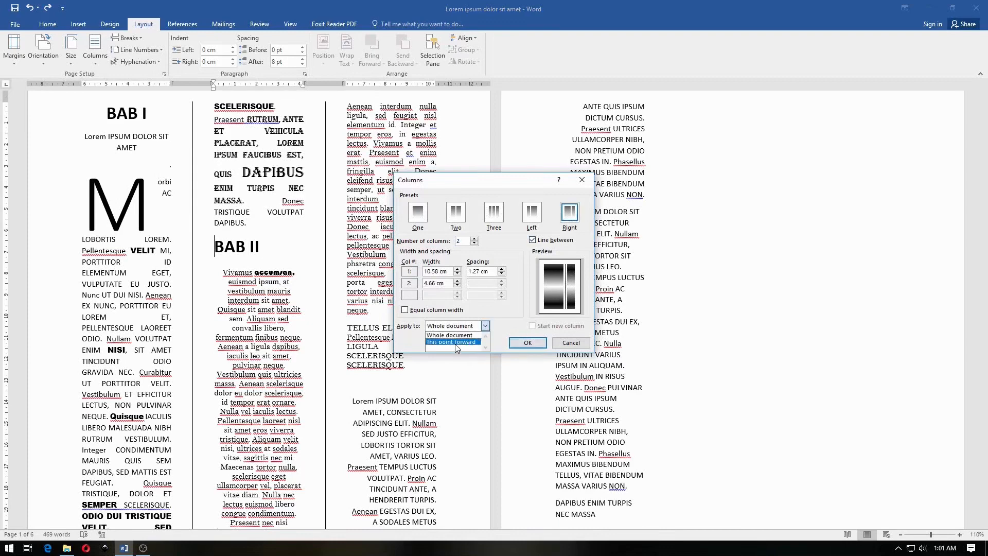
left_click(456, 344)
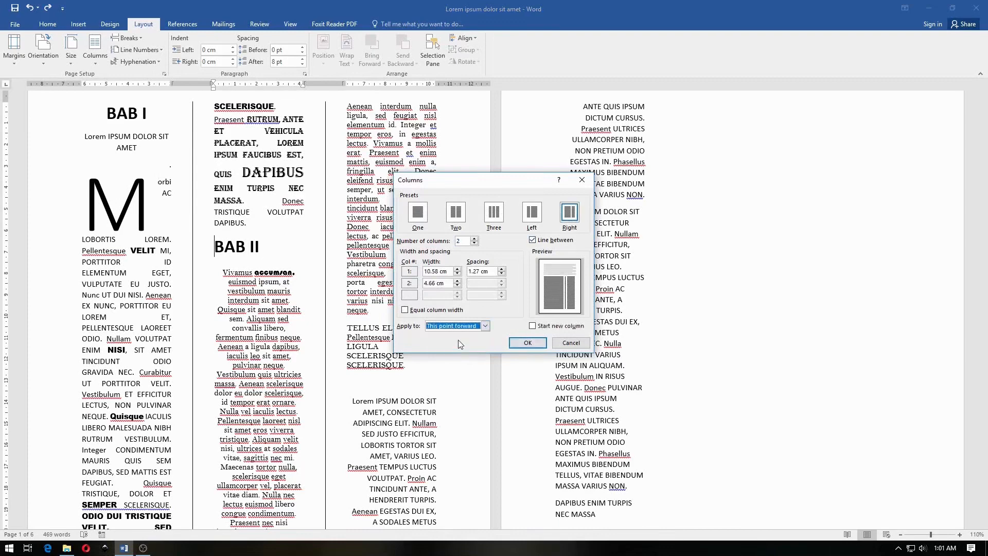
left_click(535, 327)
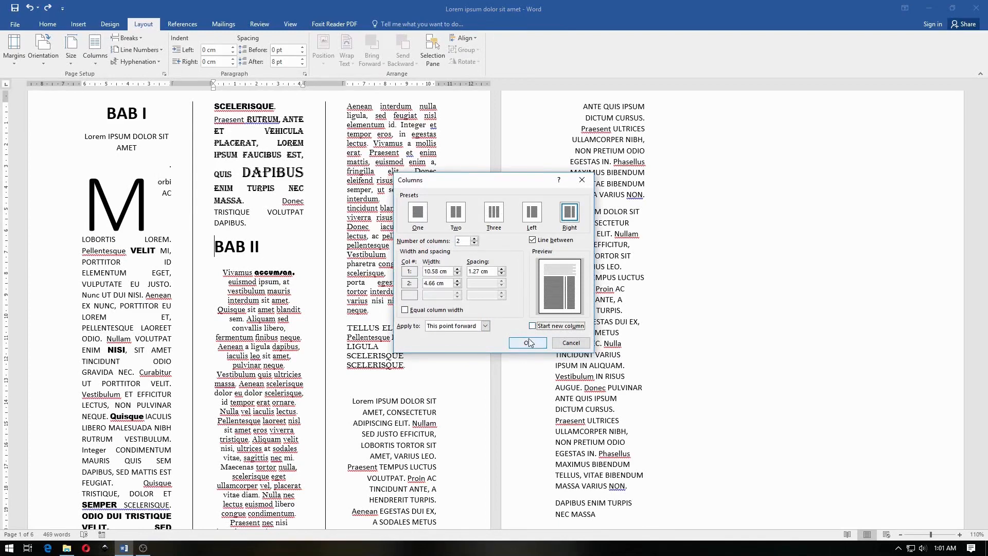
left_click(528, 342)
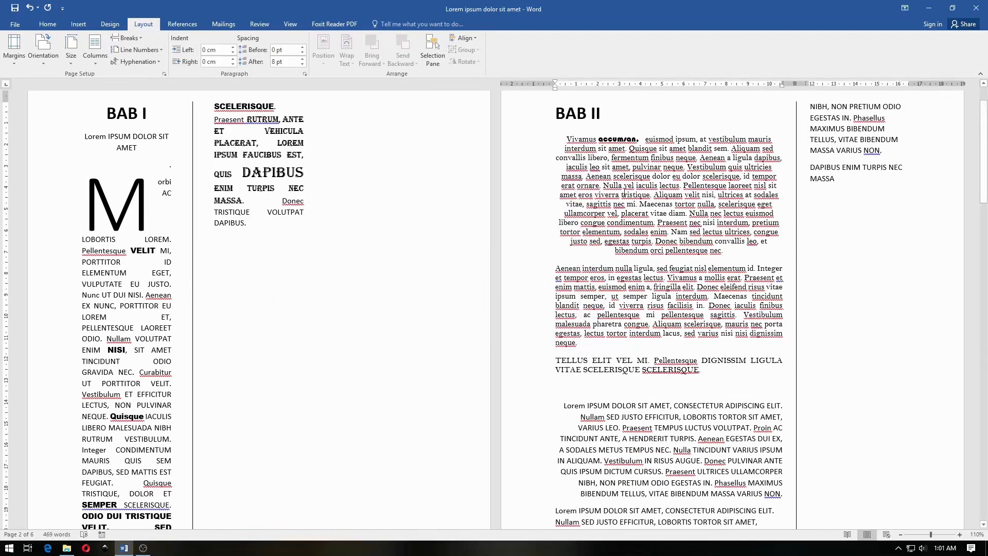
Step: Undo the Right column layout that starts a new column at BAB II, and reopen and close the detailed column settings unchanged
left_click(379, 266)
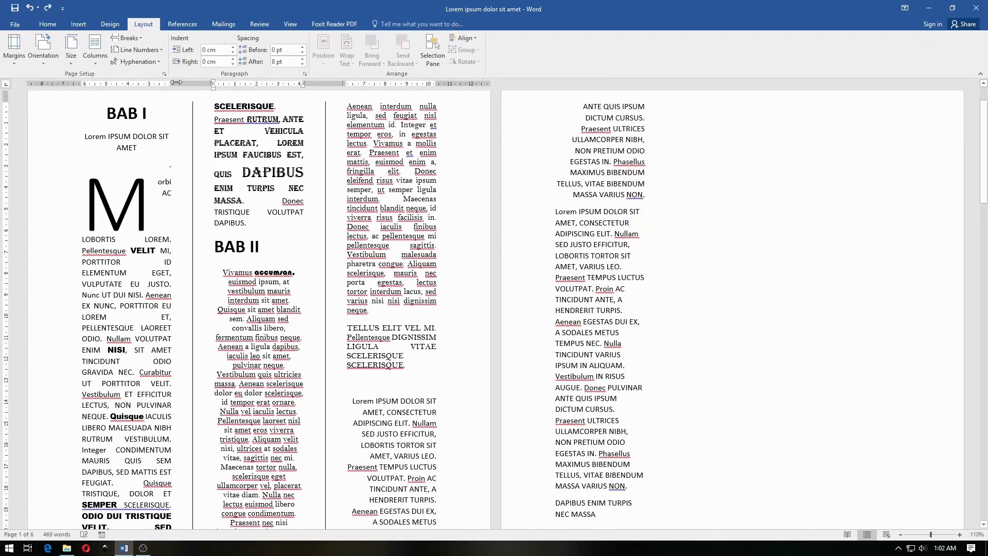
left_click(95, 48)
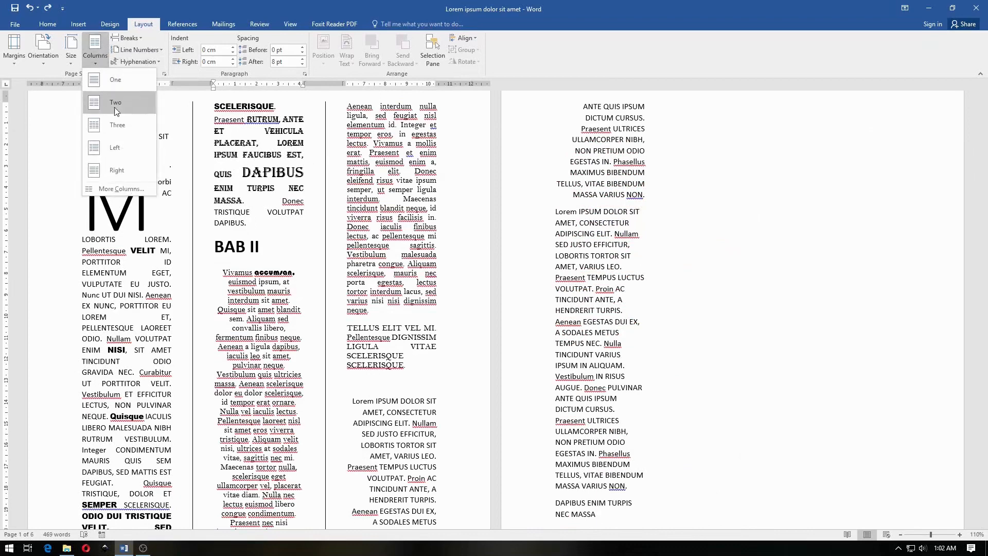
left_click(121, 189)
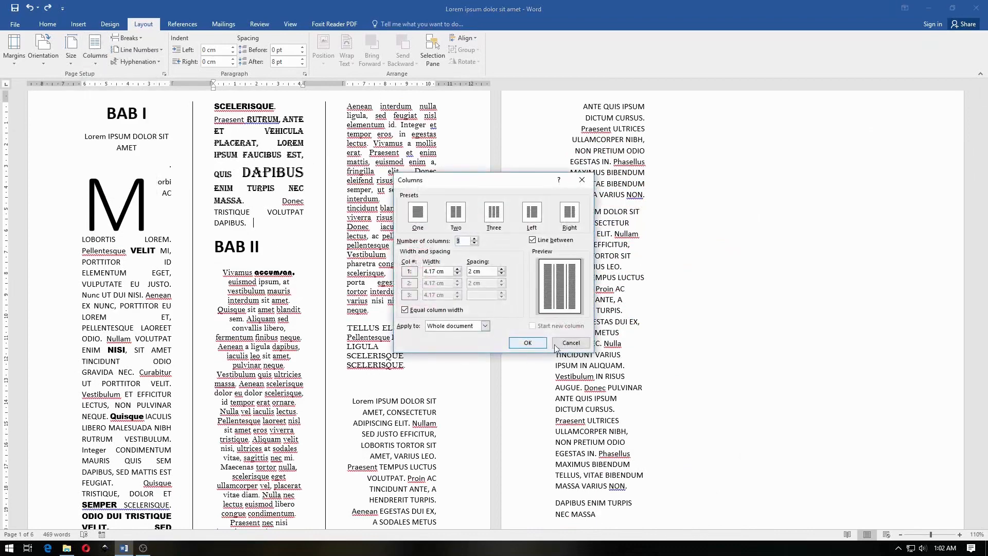
left_click(527, 342)
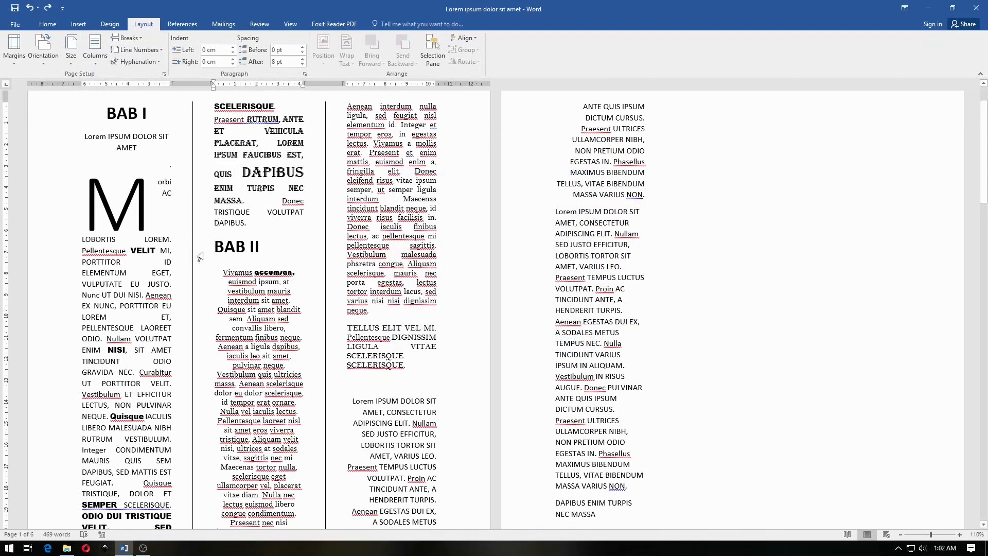
Step: Apply the Right column preset from the BAB II heading with This point forward, without Start new column, and check the page
left_click(86, 58)
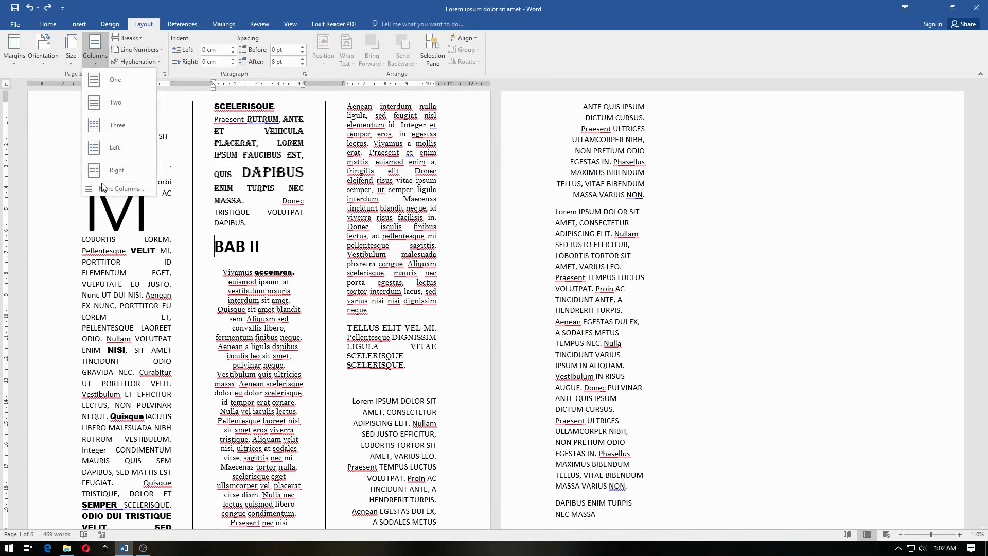
left_click(121, 189)
left_click(569, 211)
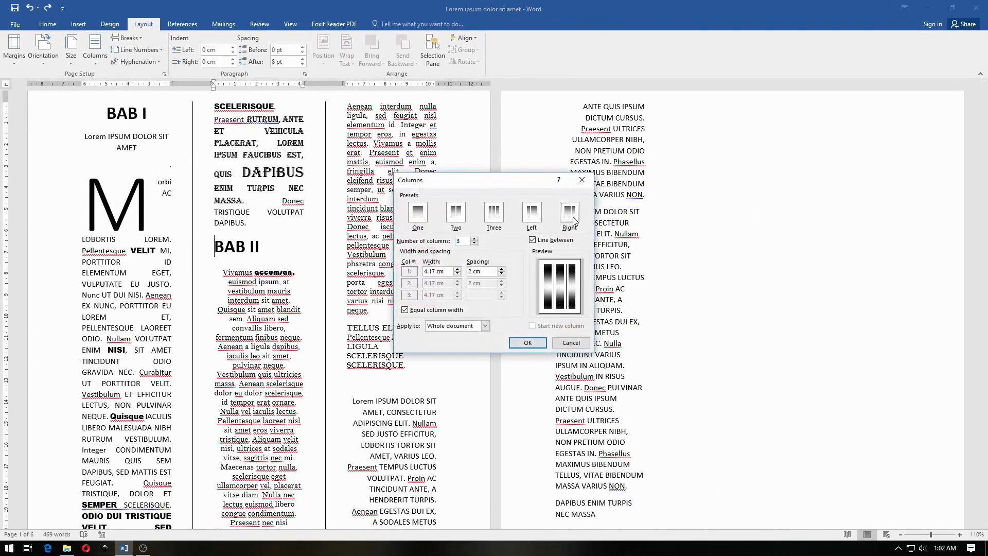
left_click(485, 326)
left_click(470, 342)
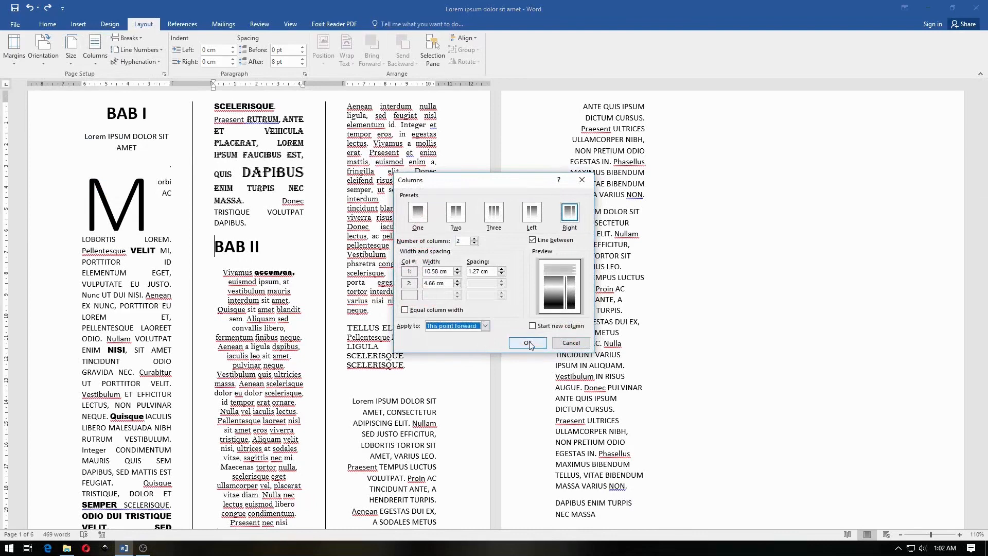
left_click(528, 343)
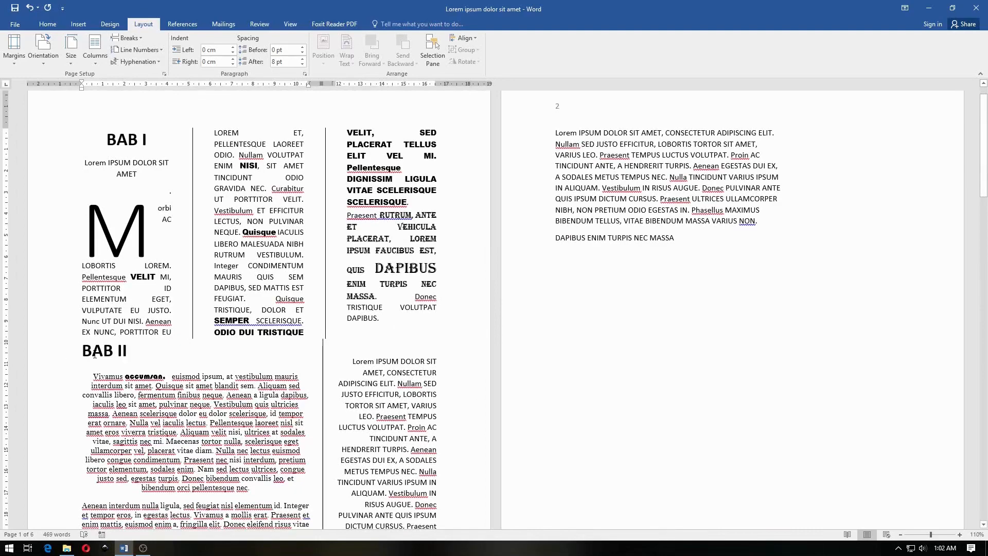
scroll(349, 317, "down", 10)
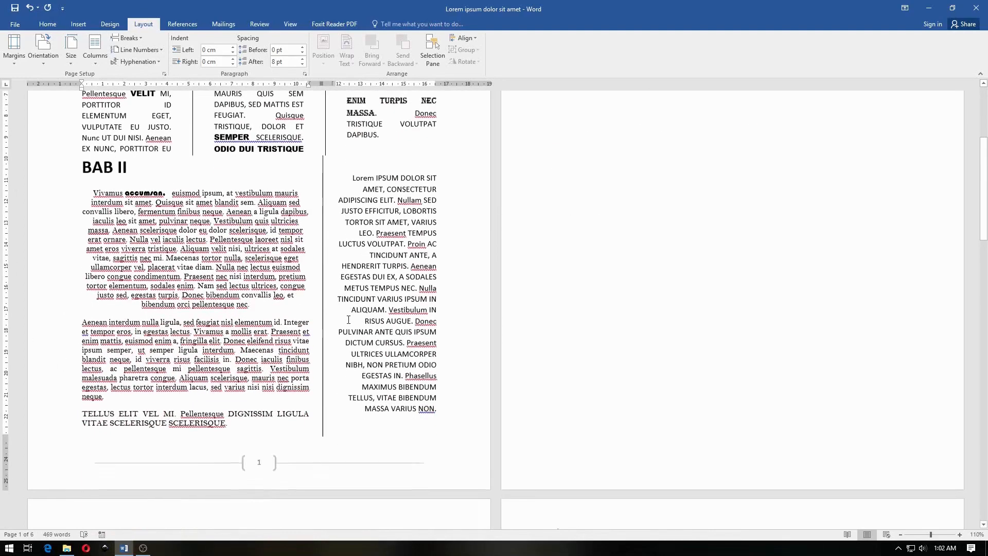
scroll(349, 317, "up", 10)
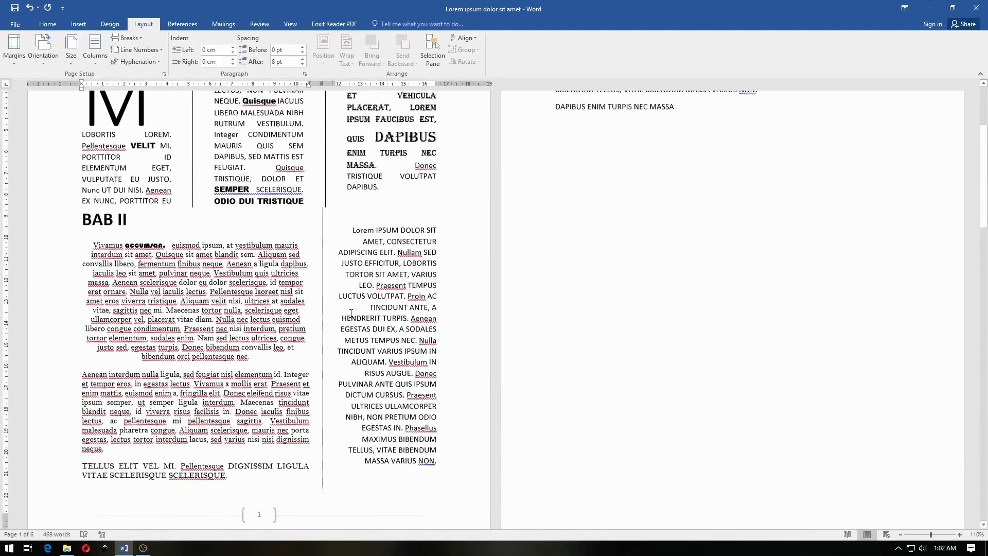